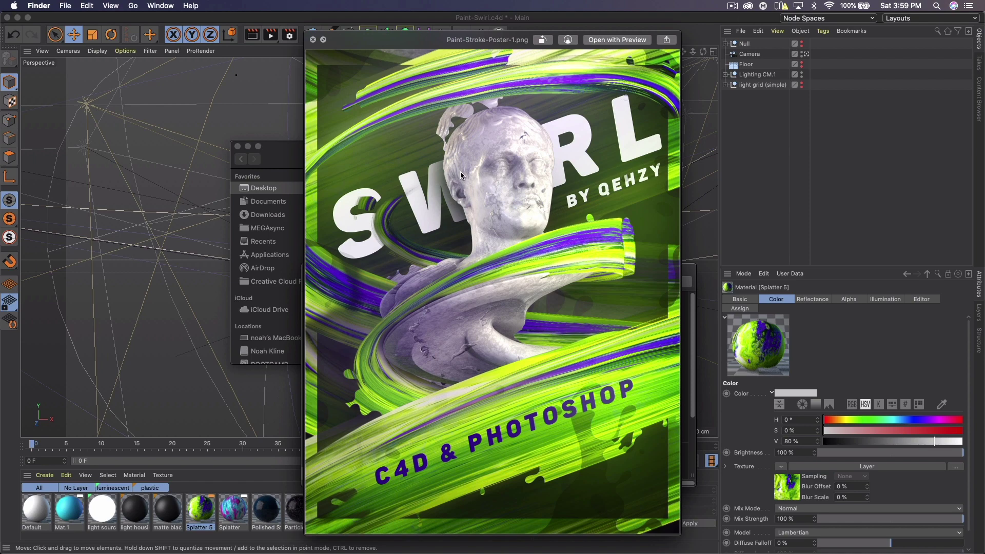
- Preview the finished artworks Paint-Stroke-Poster-2.png, Paint-Stroke-Text.psd and Paint-Stroke-Poster-1.png as references
key("Right")
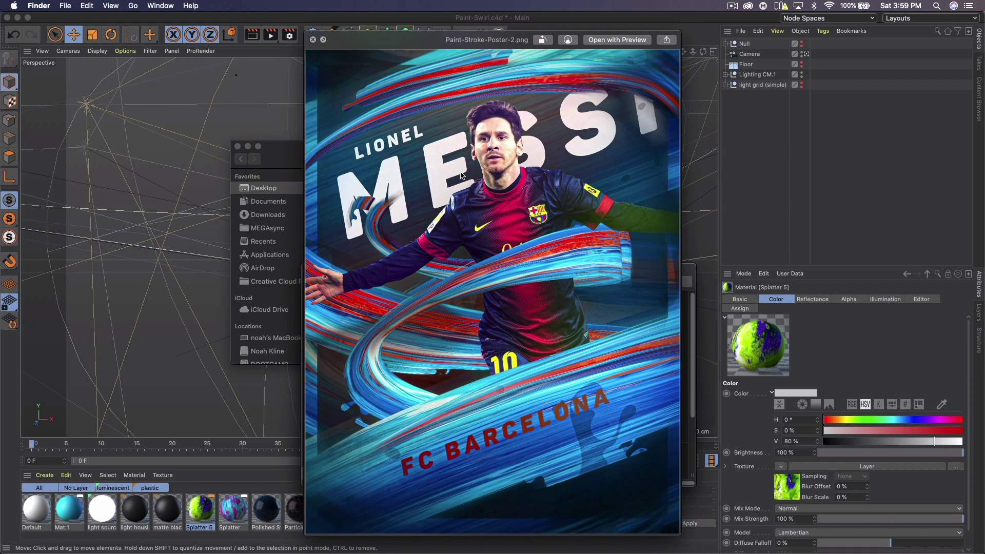
key("space")
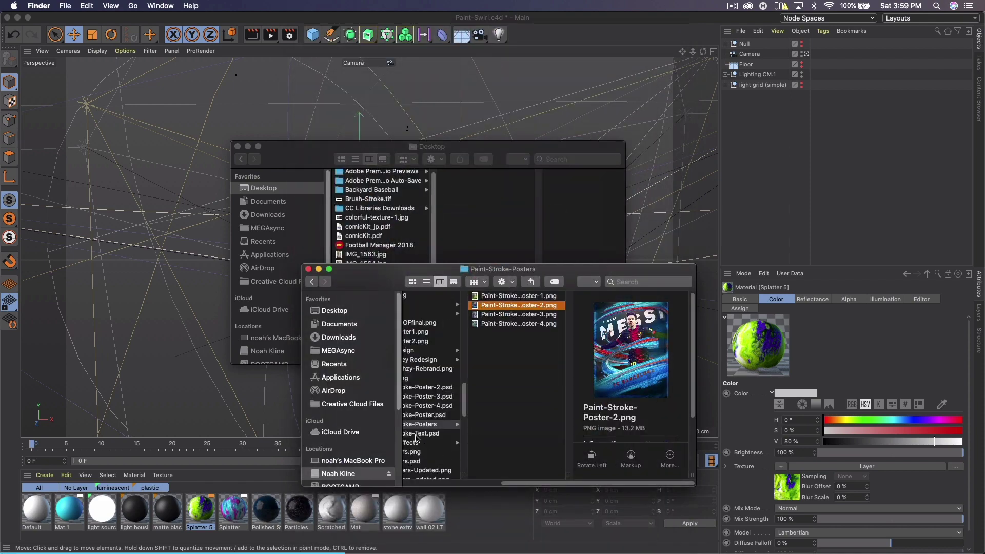
left_click(416, 434)
key("space")
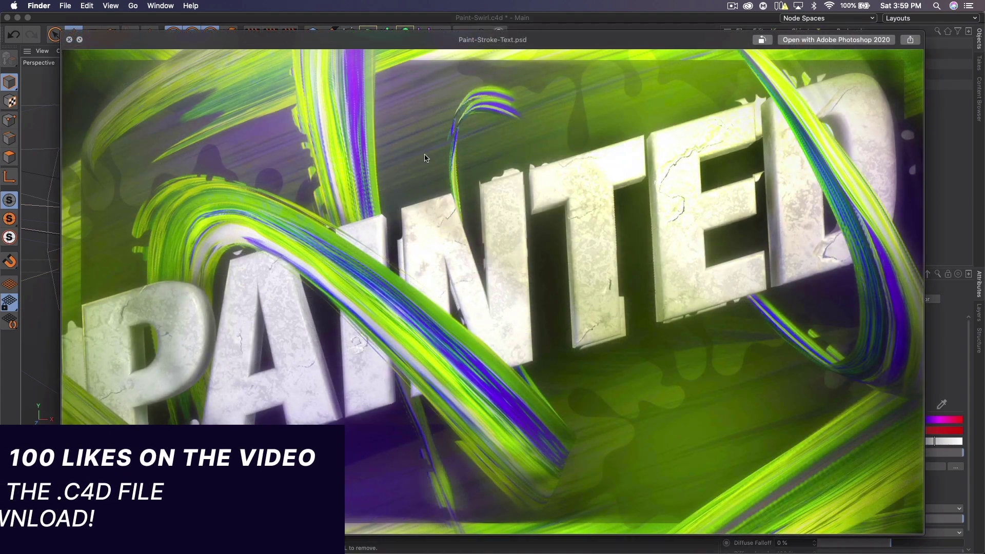
key("space")
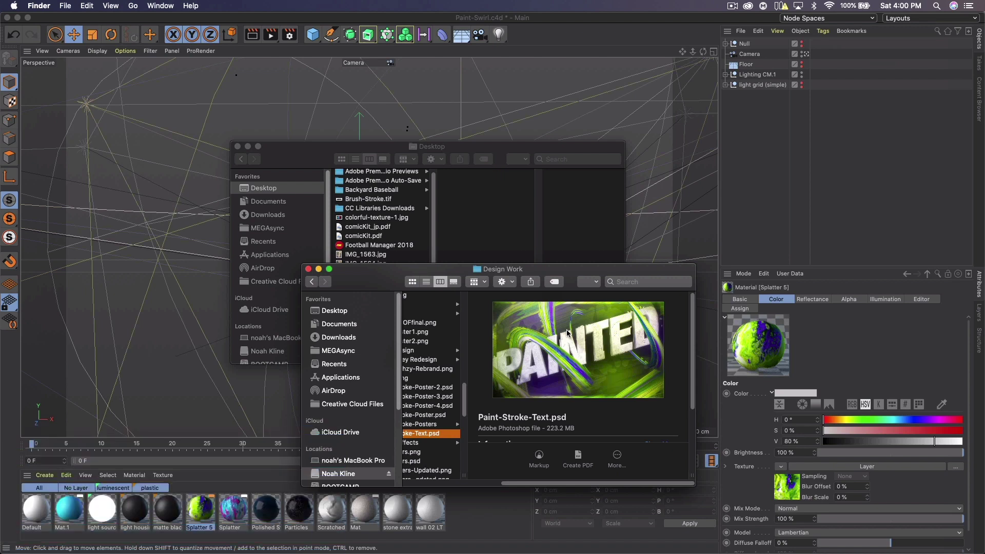
key("space")
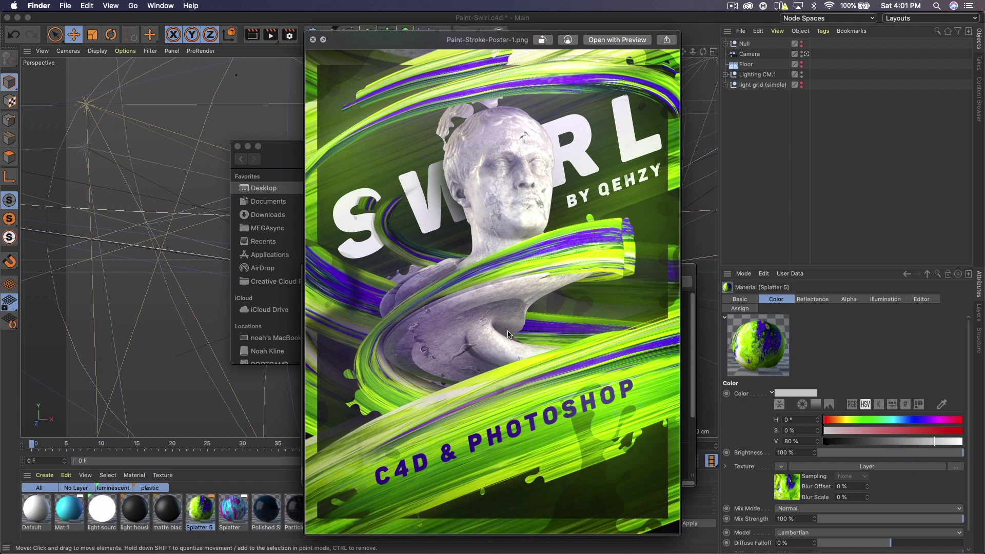
key("space")
- Switch to Chrome and look through the brush stroke references on Google Images and the Freepik "paint brush" results
key("cmd+tab")
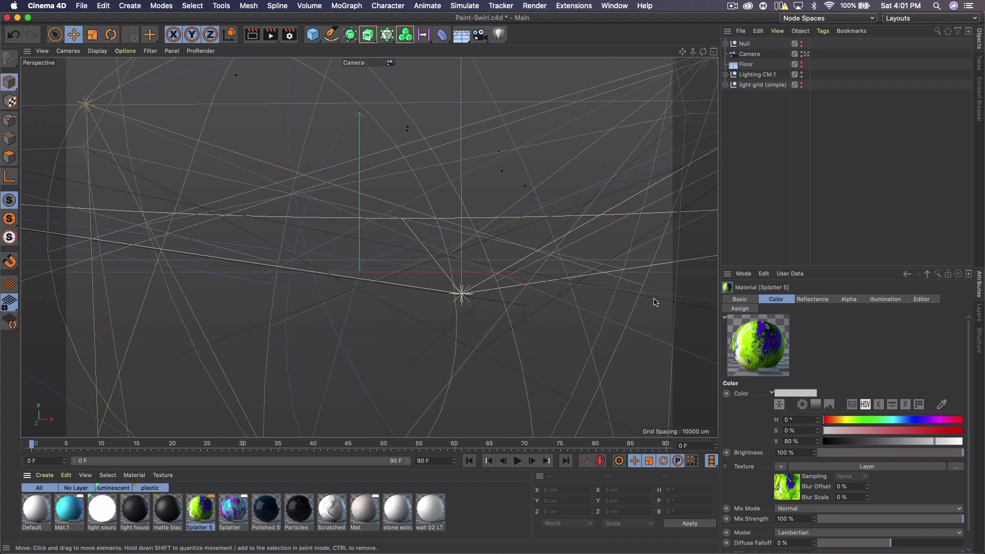
key("super+Tab")
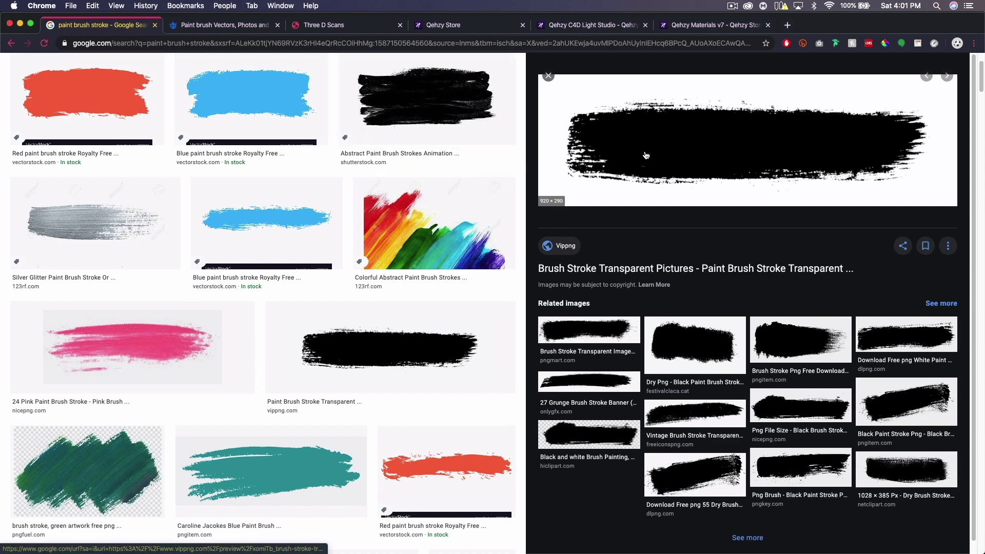
left_click(222, 25)
scroll(146, 67, "up", 1)
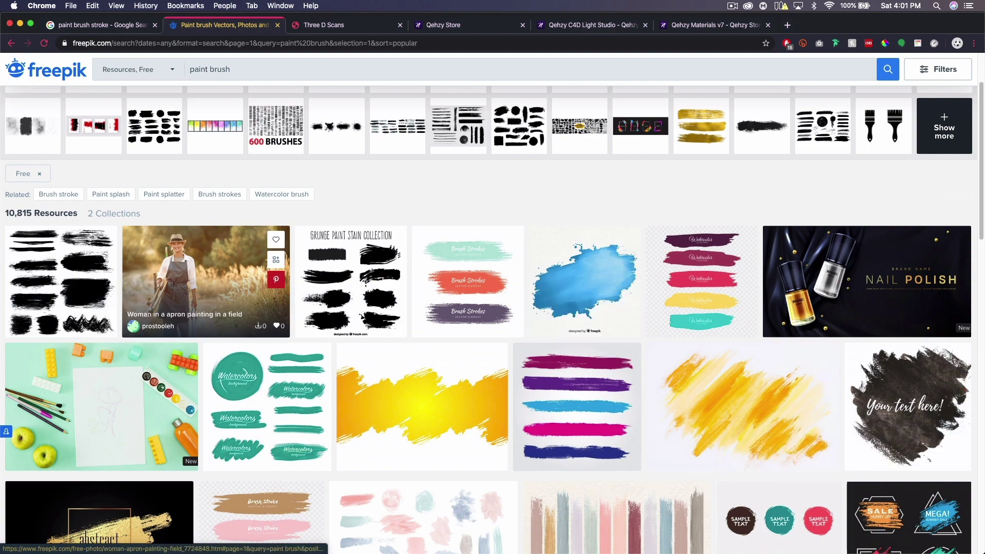
- Switch to Finder and preview the Brush-Stroke.tif image stored on the desktop
key("super+Tab")
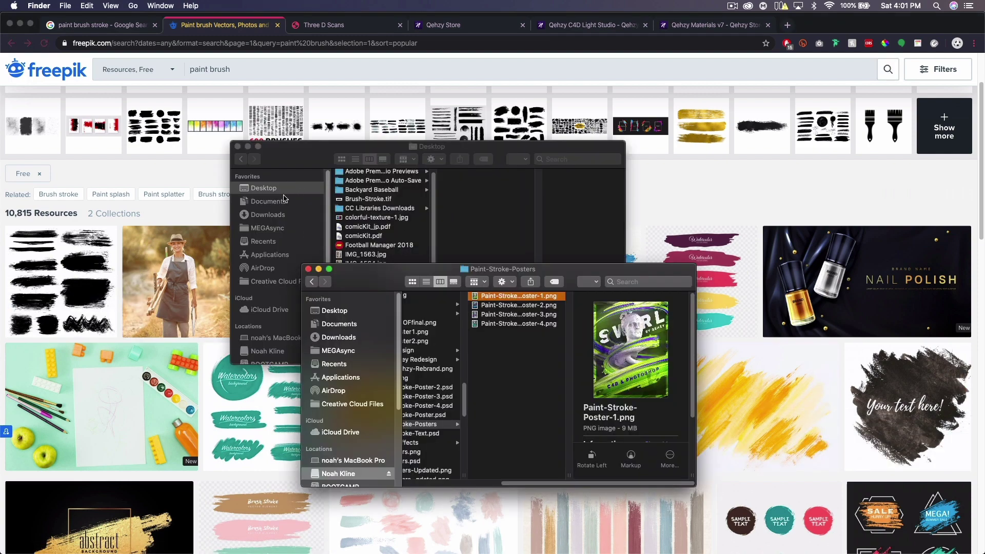
left_click(278, 192)
left_click(367, 199)
key("space")
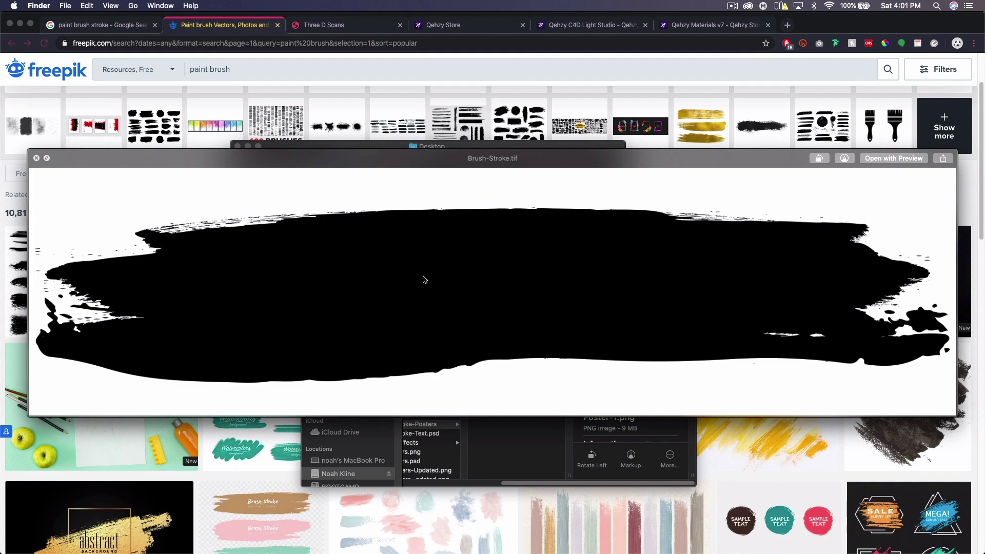
key("space")
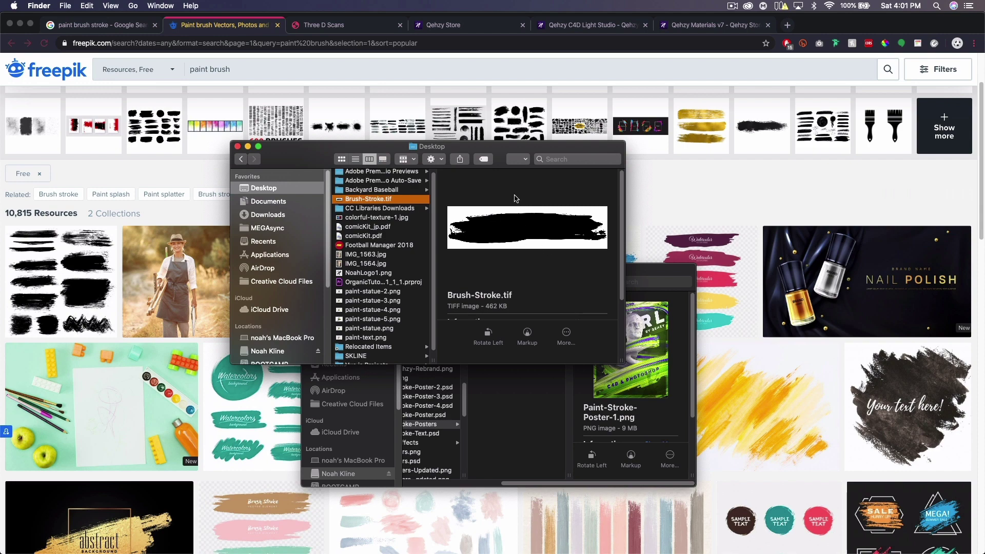
- Search Google Images for "paint textures" in a new Chrome tab and enlarge the Space Paint Textures image
left_click(787, 24)
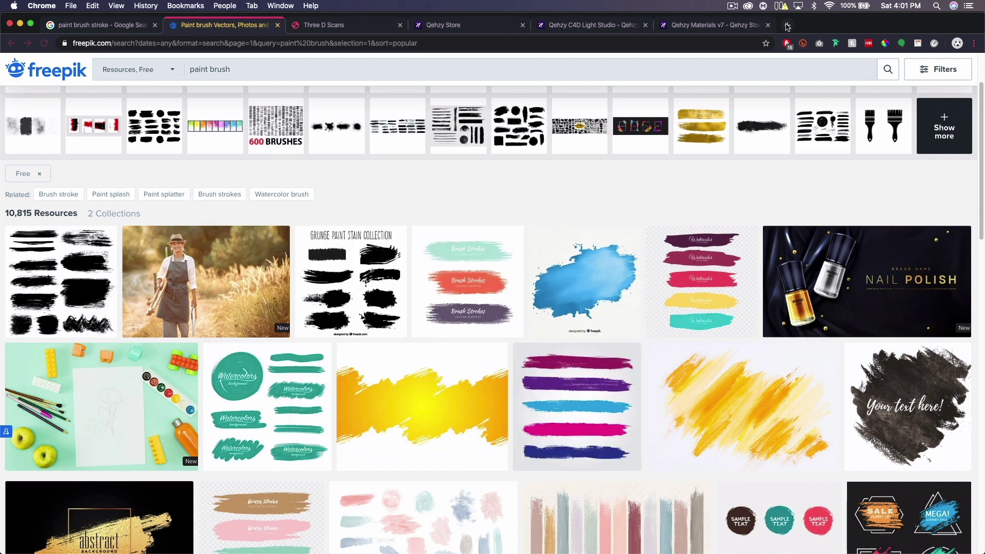
left_click(787, 25)
type("paint textures")
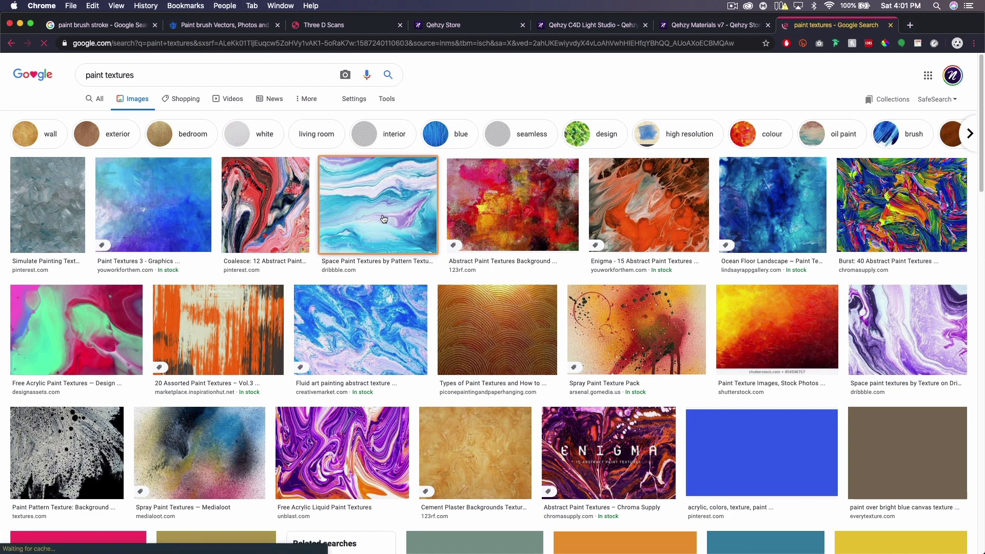
left_click(398, 217)
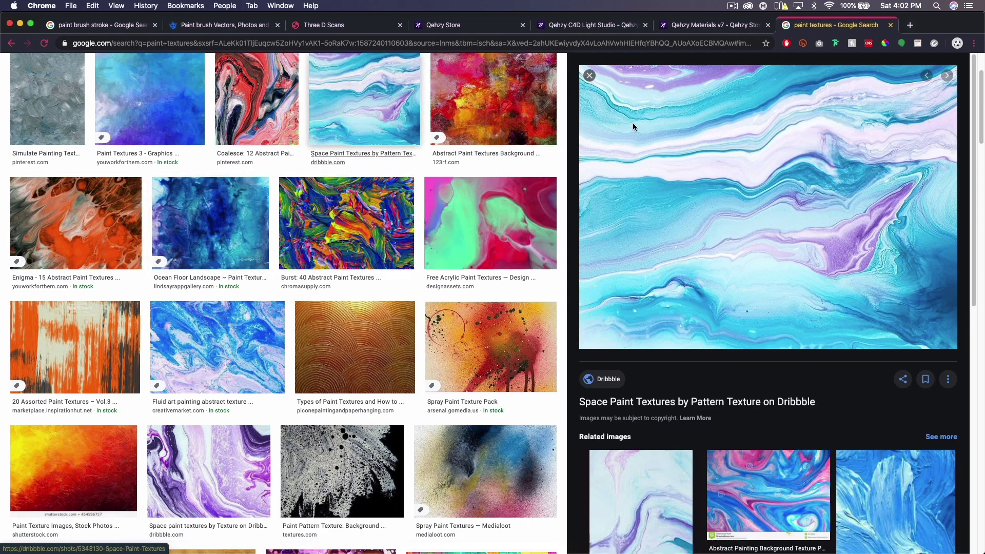
- Switch to Cinema 4D and open the Splatter 5 material for editing
key("super+Tab")
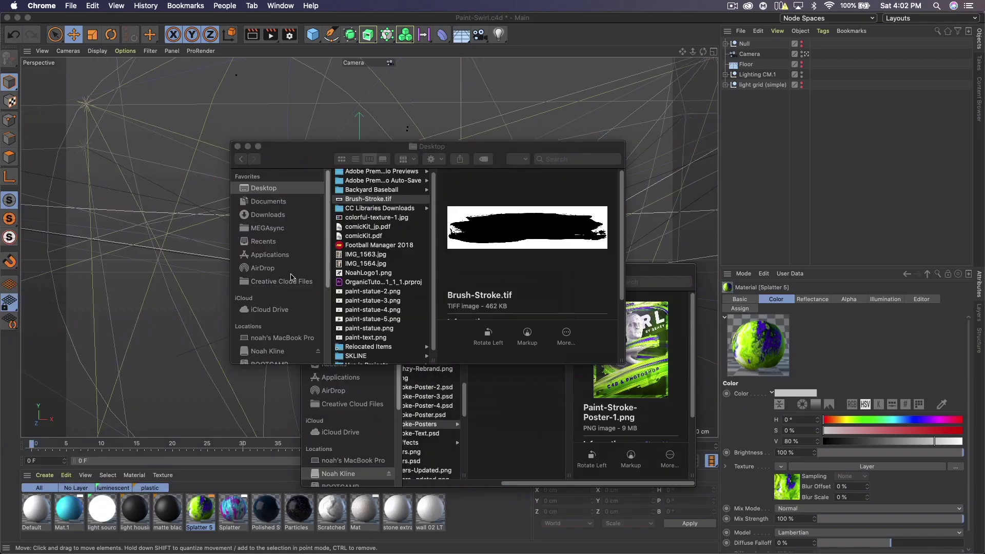
left_click(553, 22)
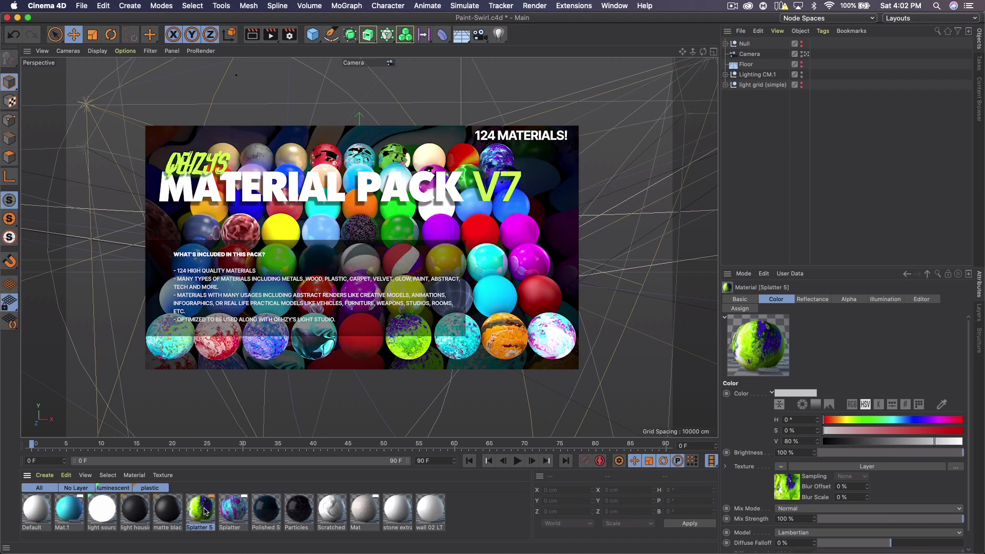
double_click(205, 511)
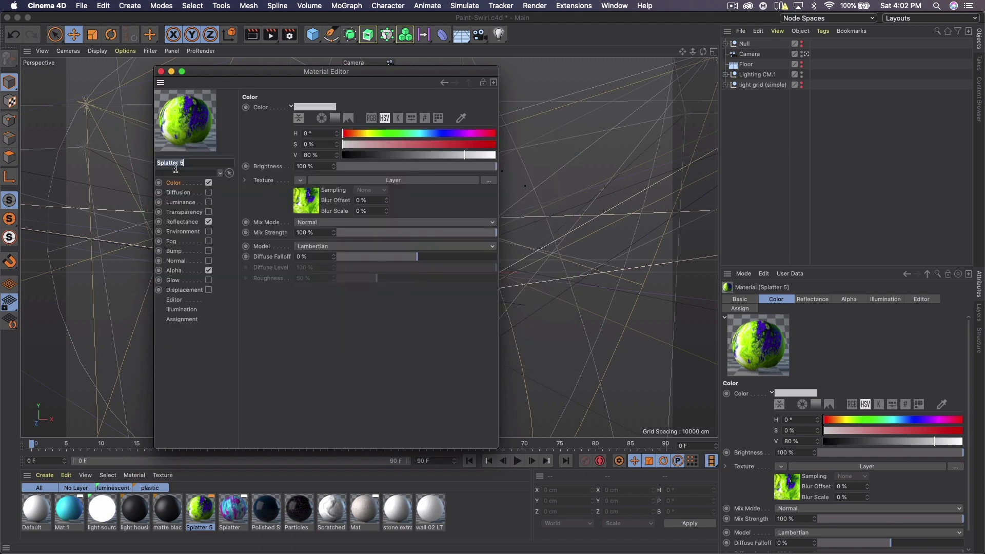
- Try Splatter 5 with Luminance enabled and the Distort effect of its Color layer shader turned off, and restore both settings
left_click(209, 202)
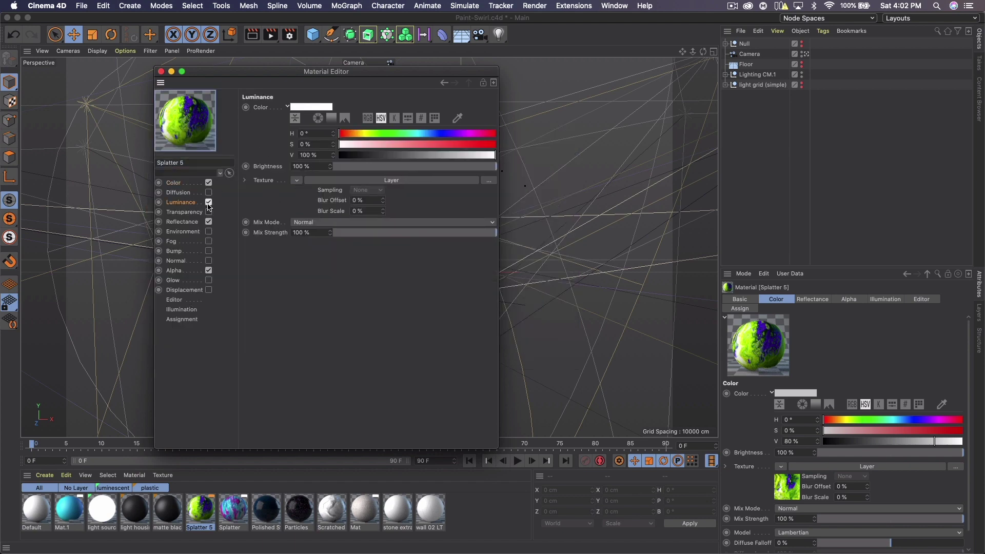
left_click(174, 183)
left_click(314, 208)
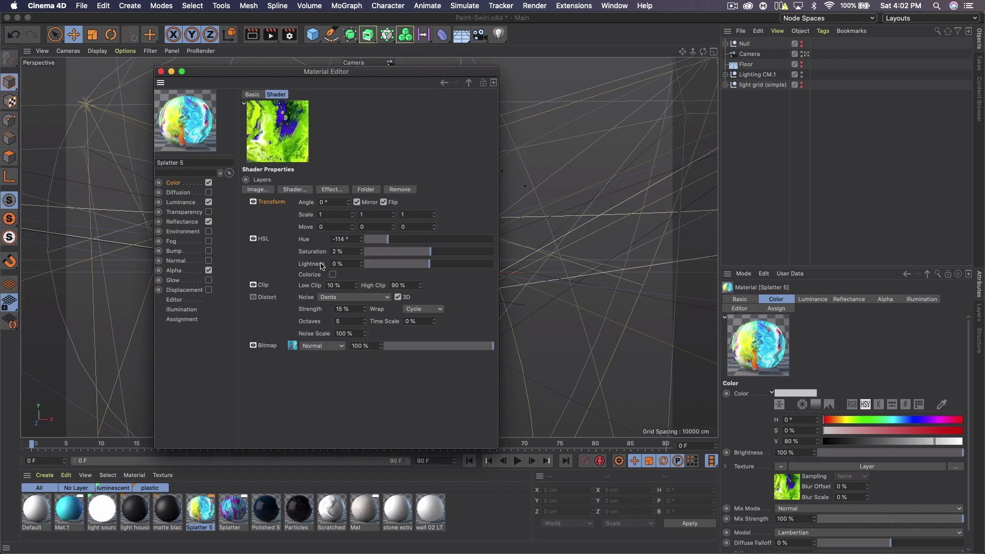
left_click(253, 297)
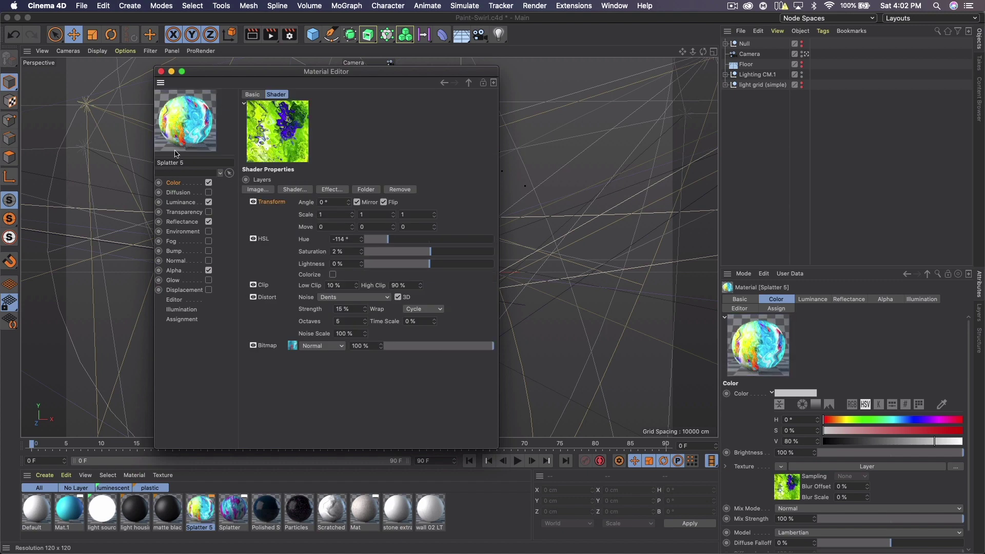
left_click(978, 90)
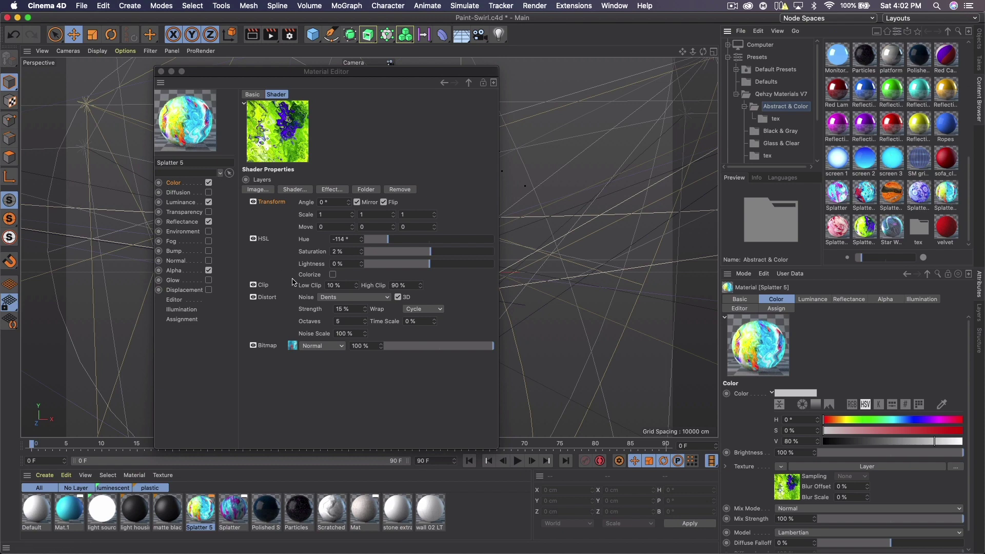
left_click(254, 297)
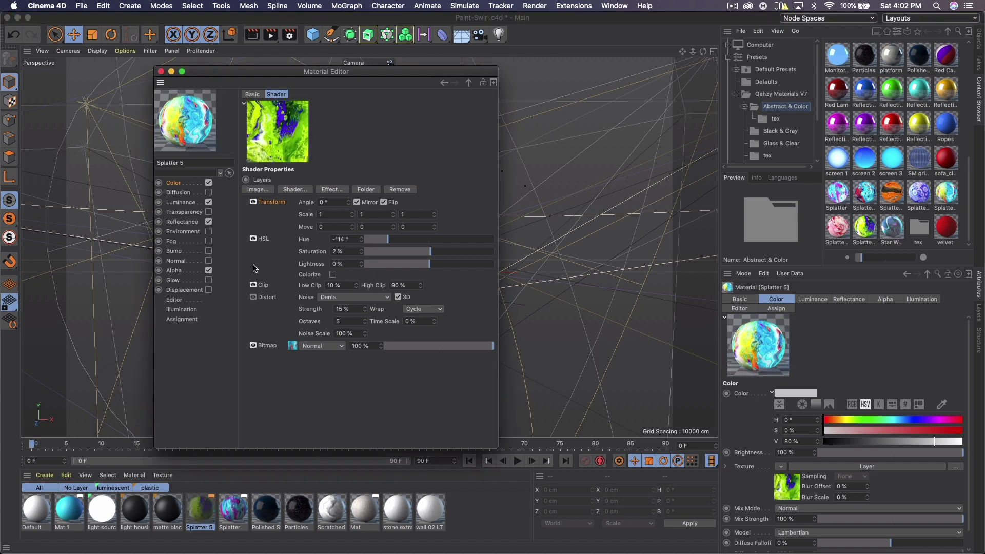
left_click(209, 203)
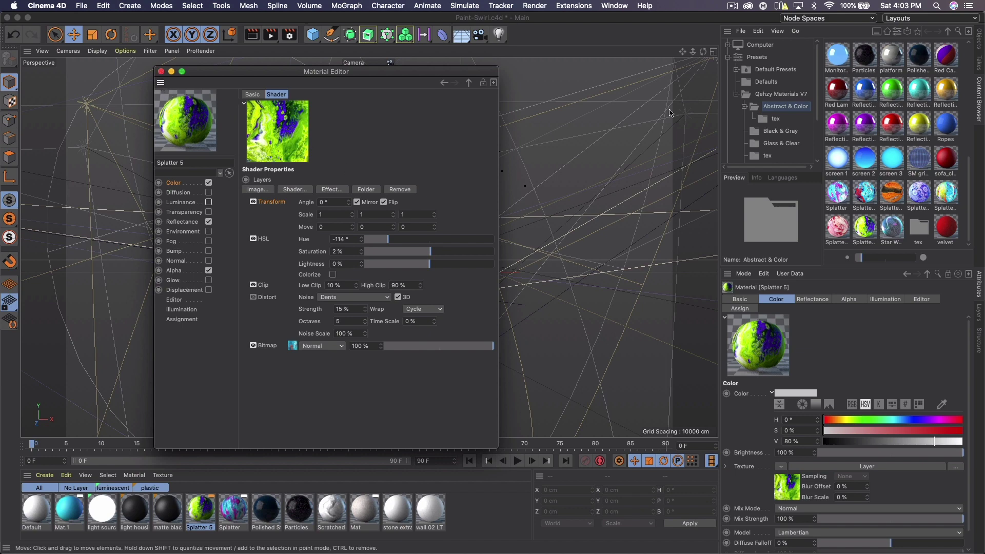
- Review Splatter 5's Color channel settings and close its material editor
left_click(173, 182)
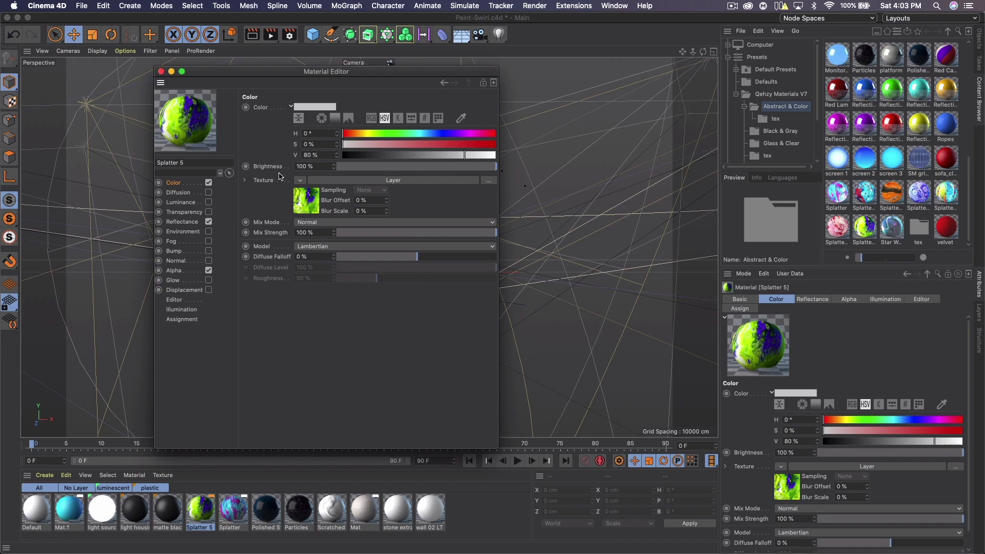
left_click(161, 72)
key("shift+F1")
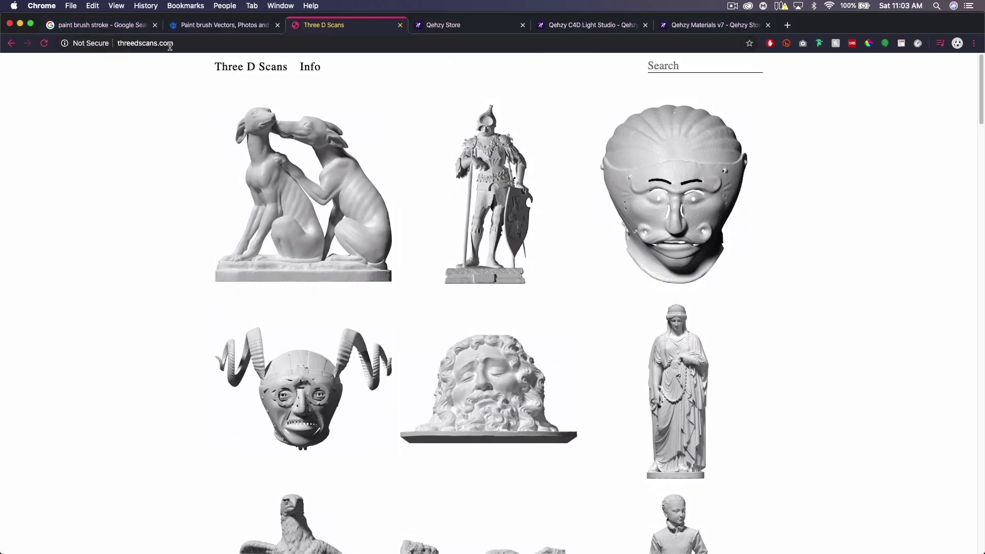
- Browse the statue scans available on threedscans.com
scroll(809, 313, "down", 3)
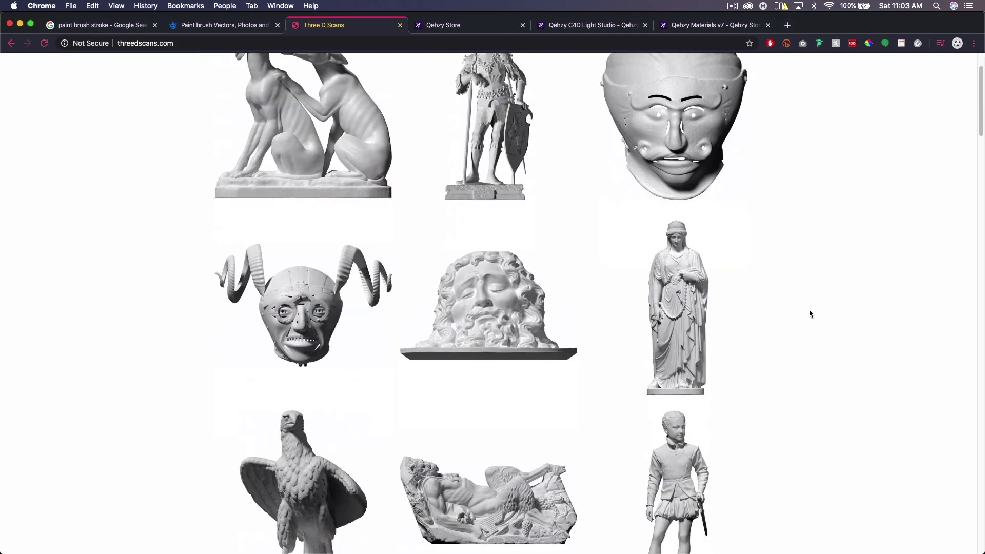
scroll(809, 313, "down", 10)
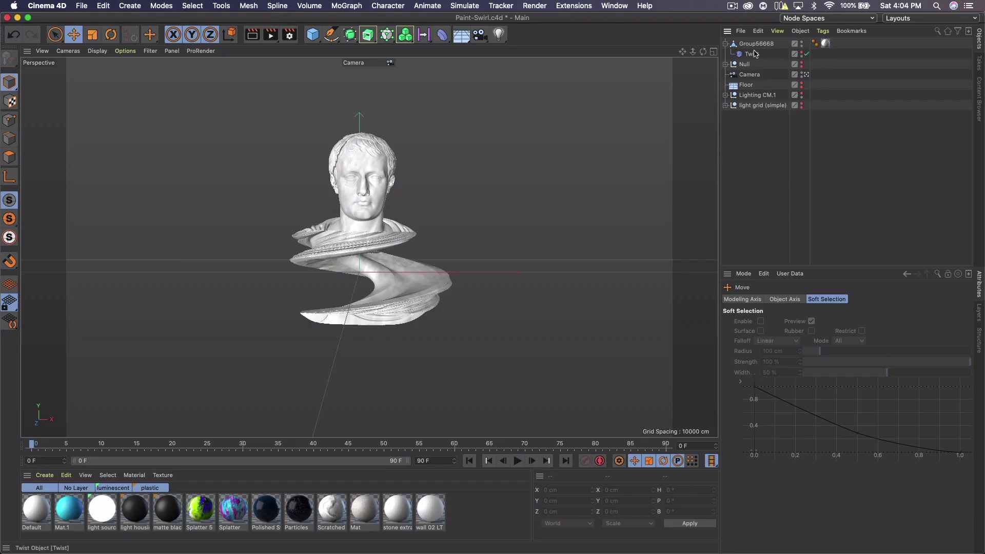
- Inspect the Twist deformer's properties on the statue and the settings of the Scratched Metal White material
left_click(752, 54)
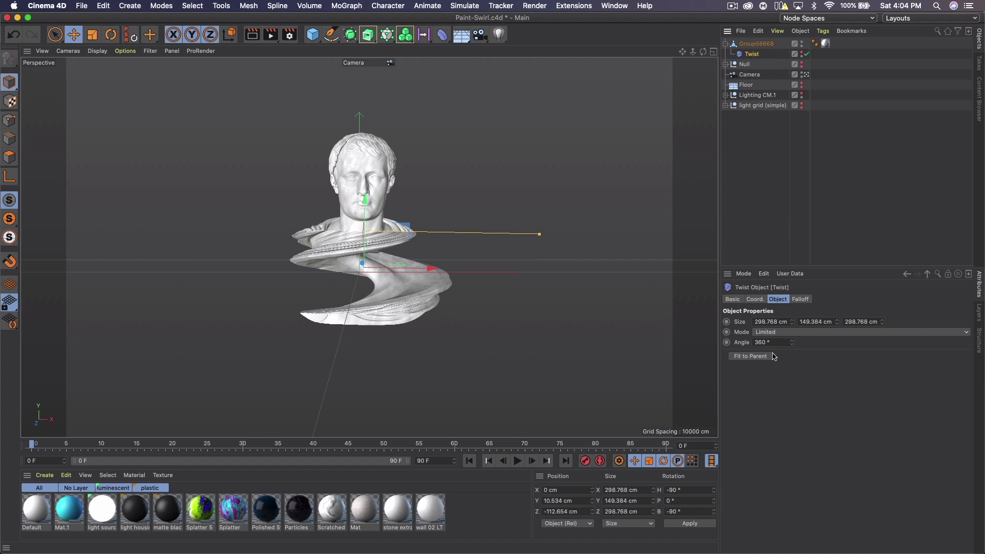
left_click(840, 184)
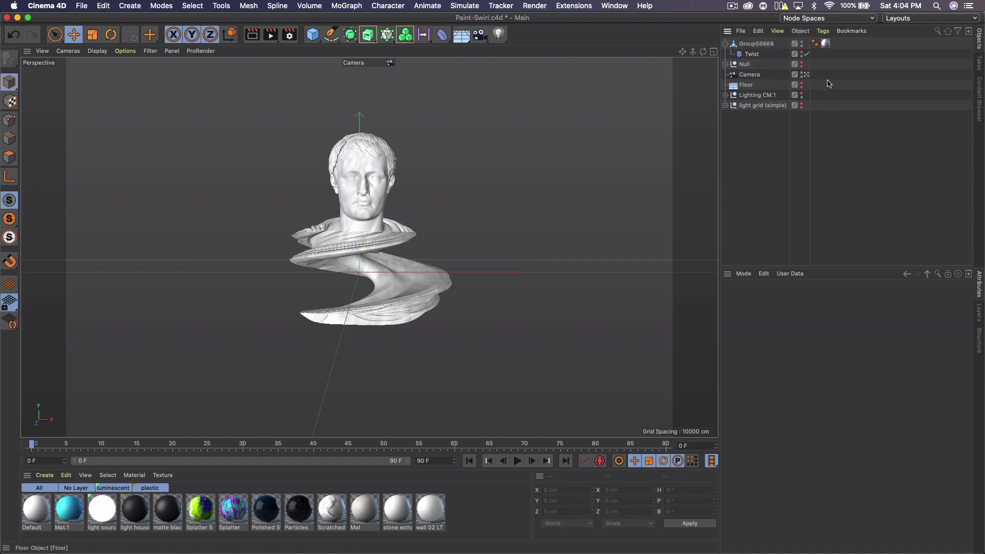
left_click(804, 55)
double_click(324, 509)
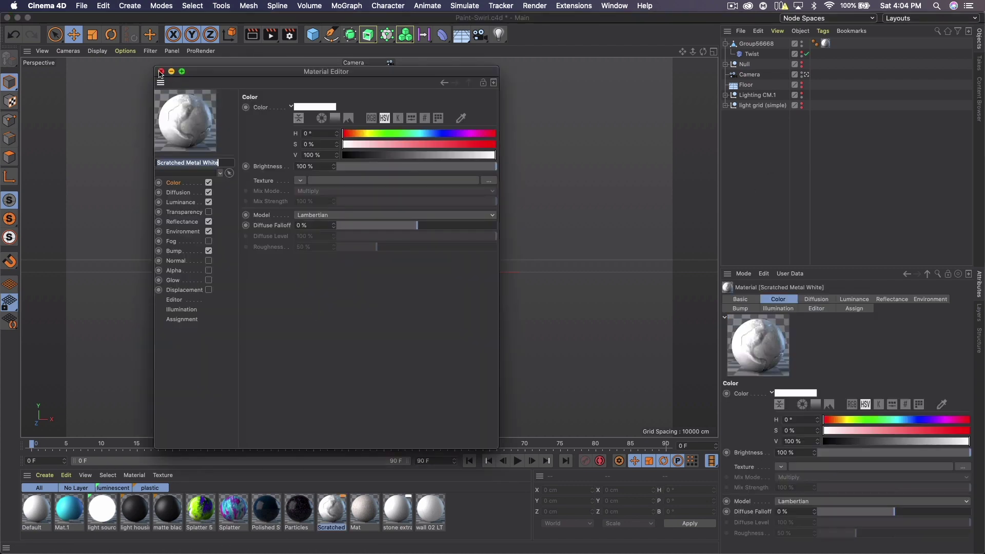
left_click(160, 72)
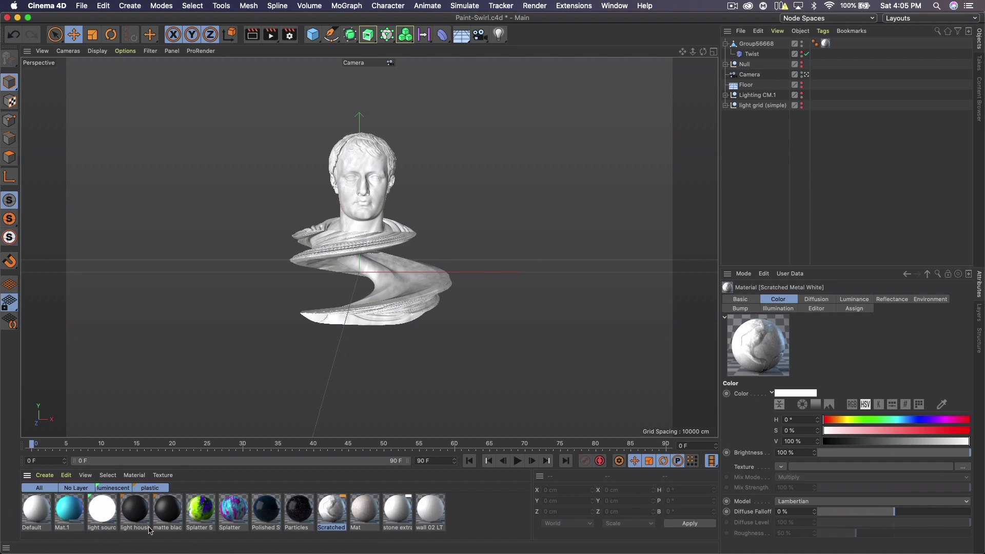
- Try the Splatter 5 material with its Alpha channel turned off, and restore the channel
double_click(199, 510)
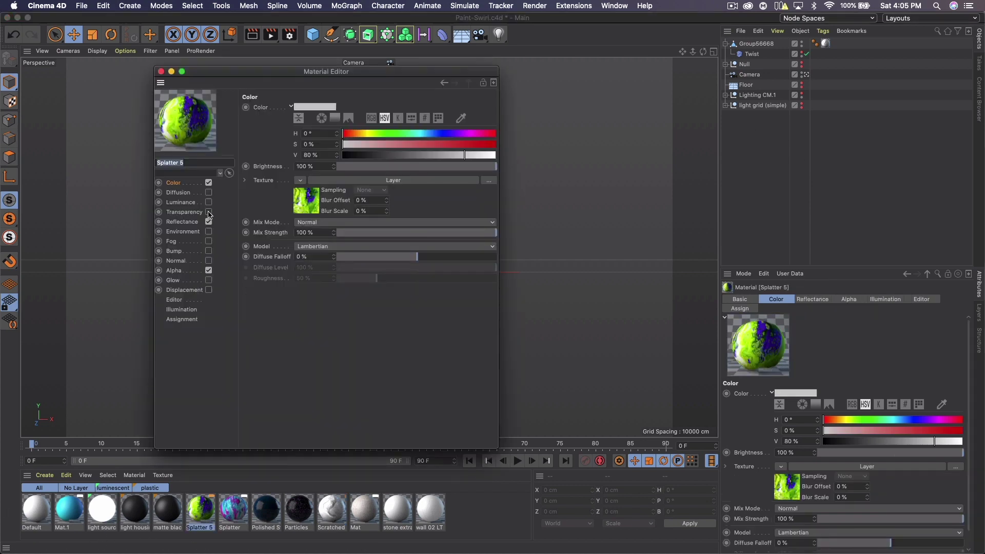
left_click(209, 271)
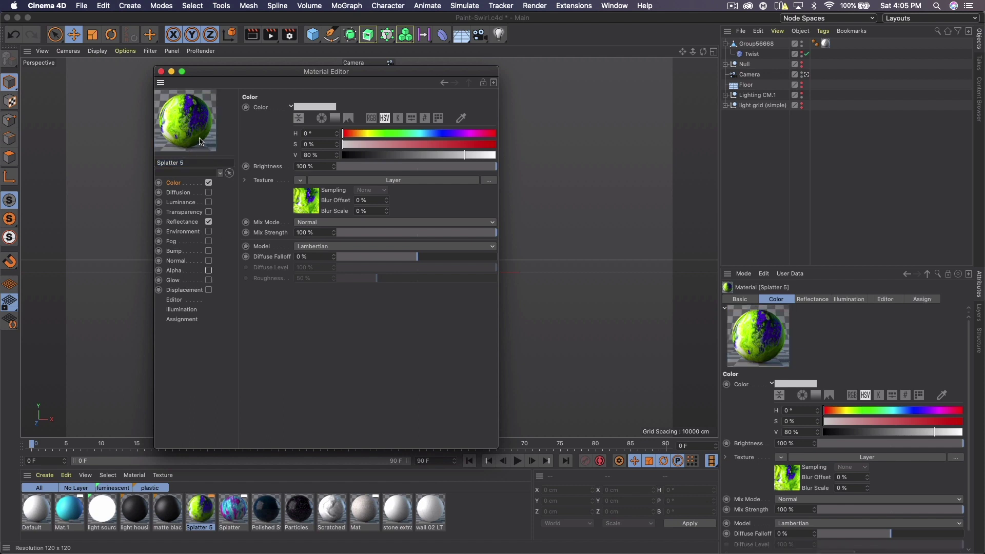
left_click(209, 271)
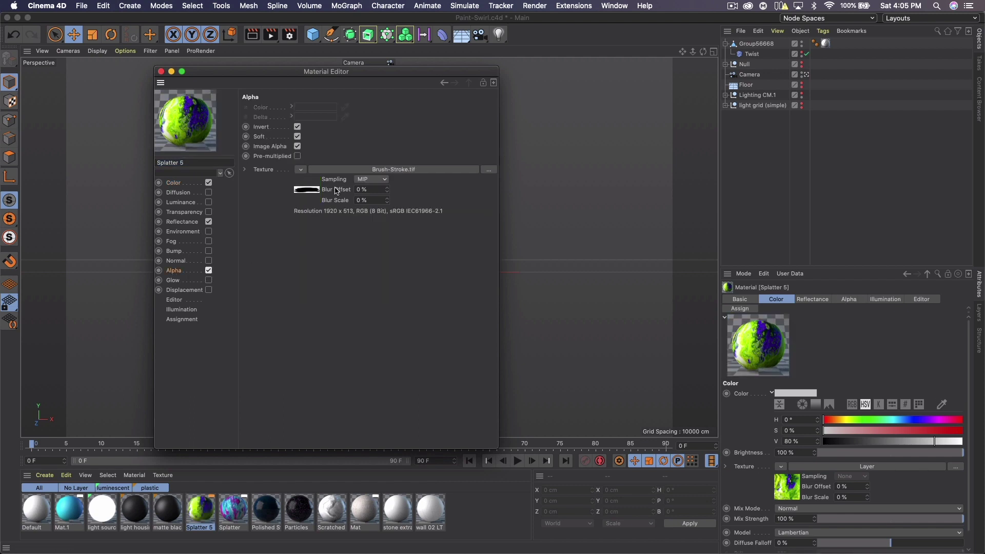
- Clear Splatter 5's alpha texture and load Brush-Stroke.tif from the Desktop, creating a copy at the project location
left_click(301, 170)
left_click(309, 179)
left_click(300, 170)
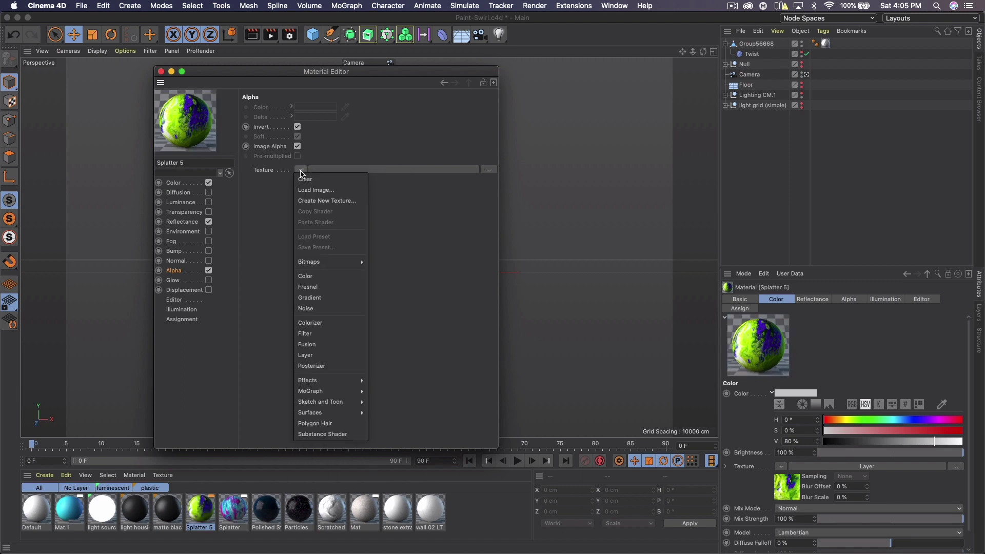
left_click(313, 190)
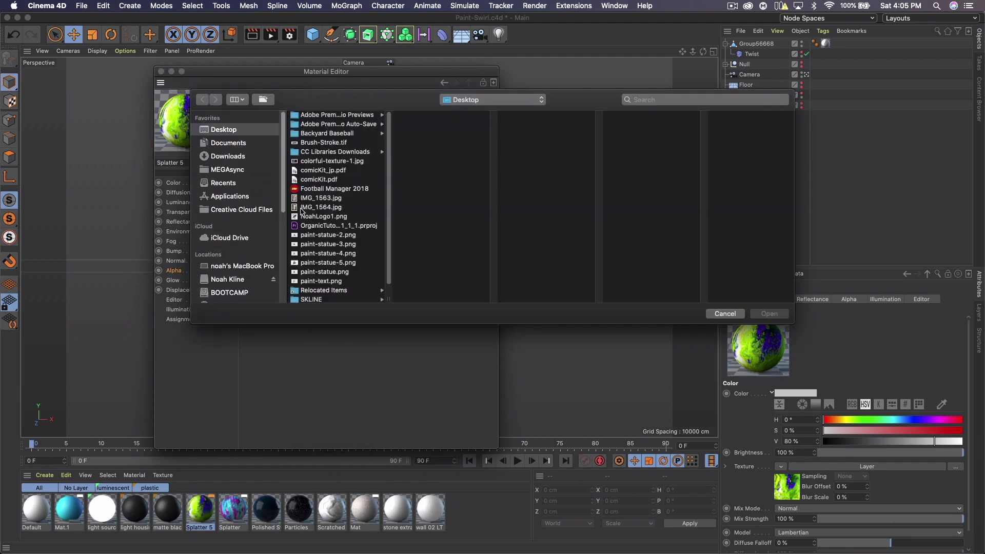
left_click(314, 144)
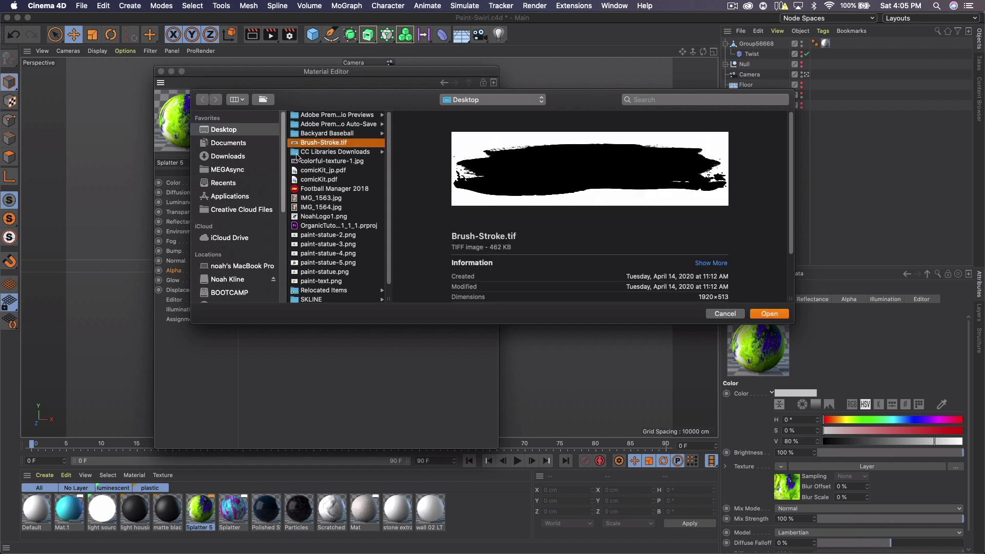
left_click(768, 314)
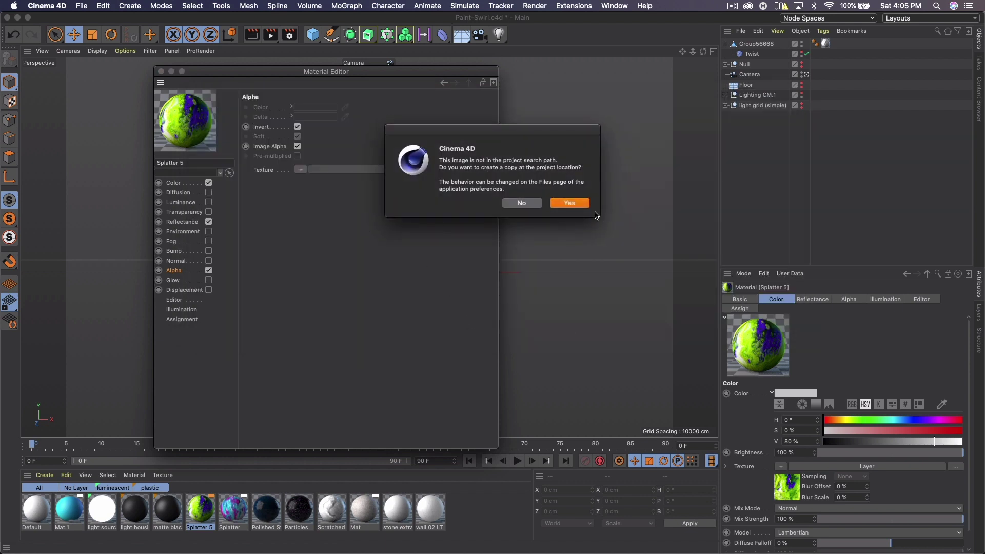
left_click(569, 203)
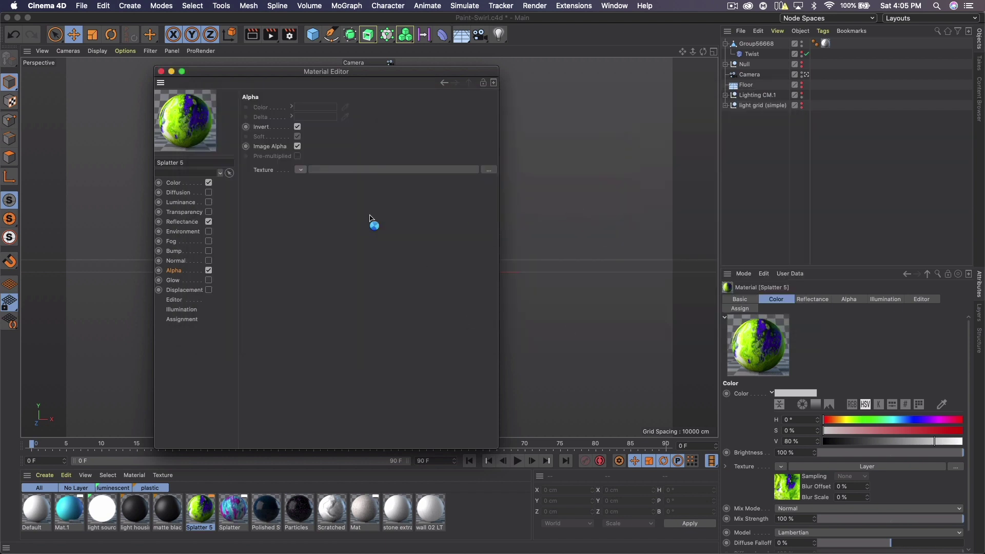
- Try Splatter 5's alpha with Invert turned off, restore it, check the rotated preview, and close the material editor
left_click(296, 126)
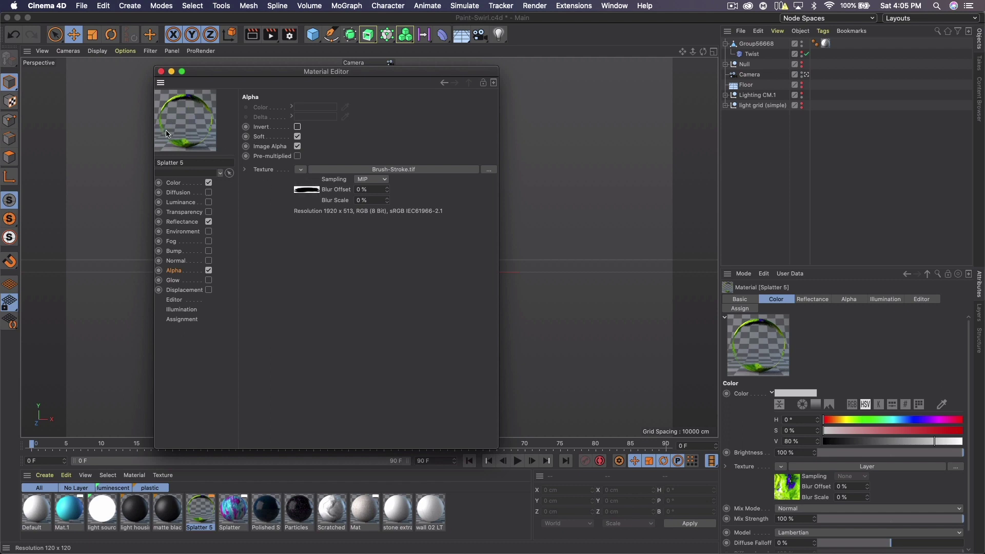
left_click(297, 128)
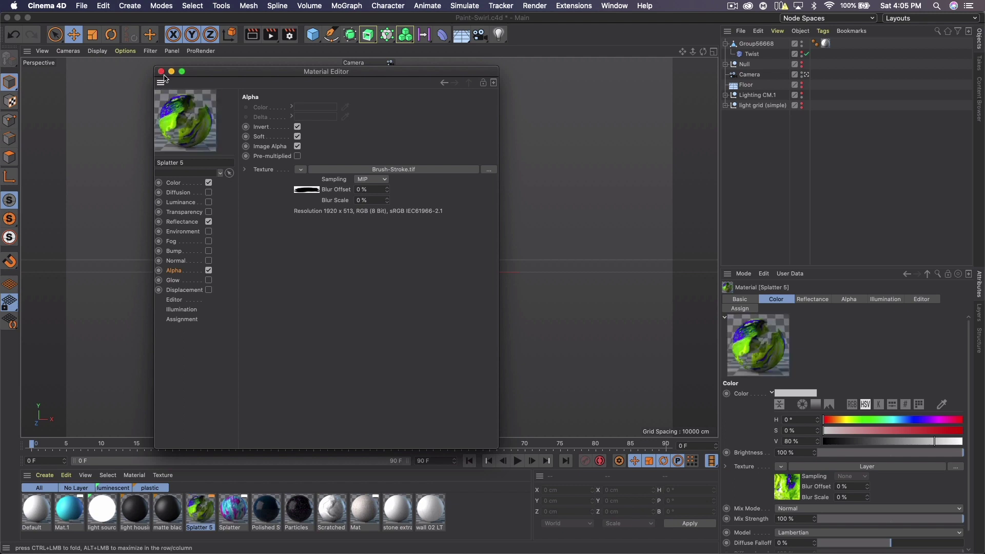
left_click_drag(172, 121, 185, 114)
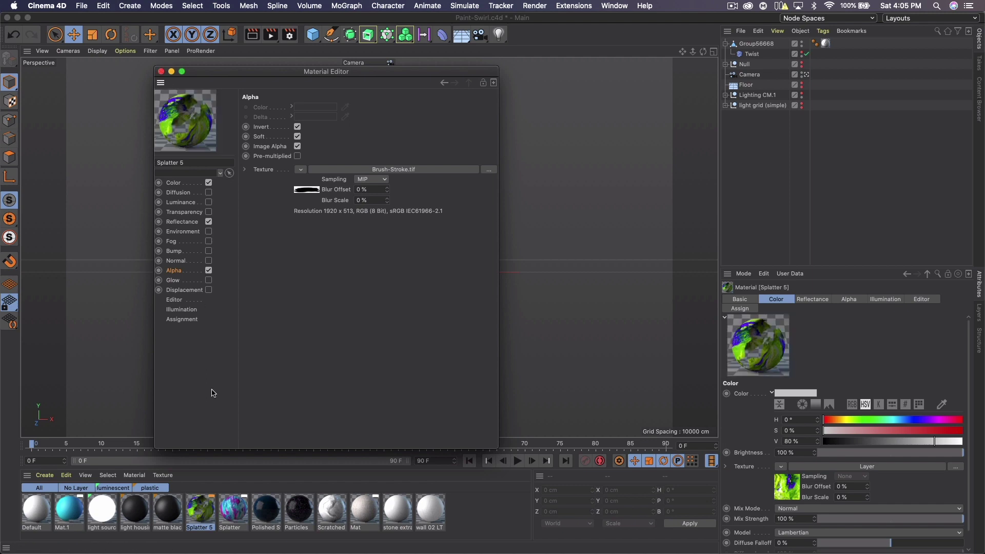
left_click(160, 72)
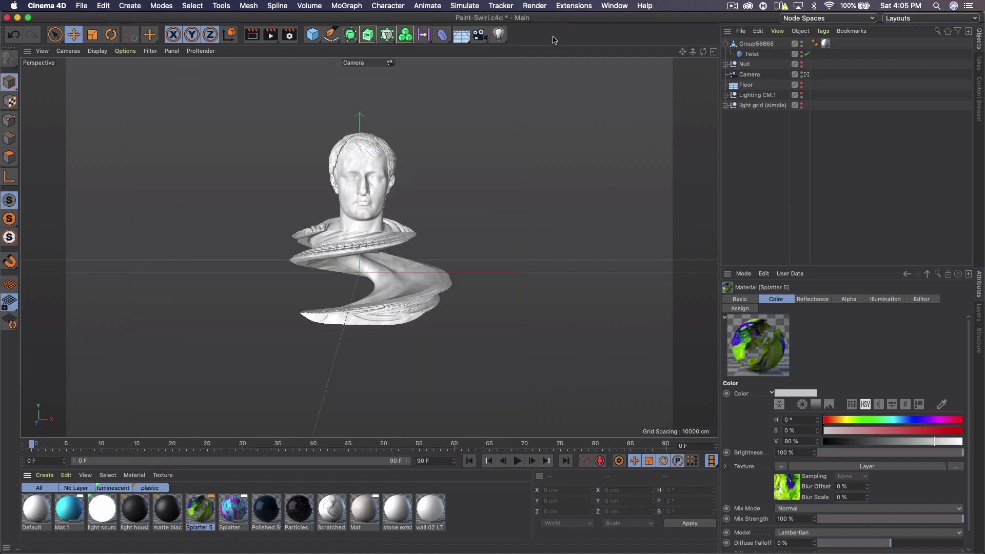
- Add a plane, leave the scene camera for the default one, and move the plane to about 453 cm in X beside the statue
left_click(312, 34)
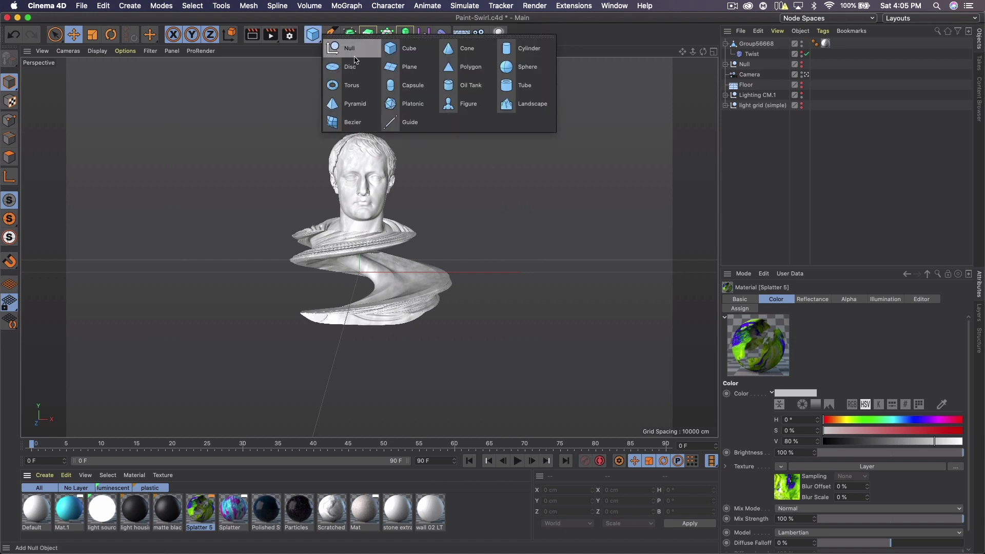
left_click(409, 66)
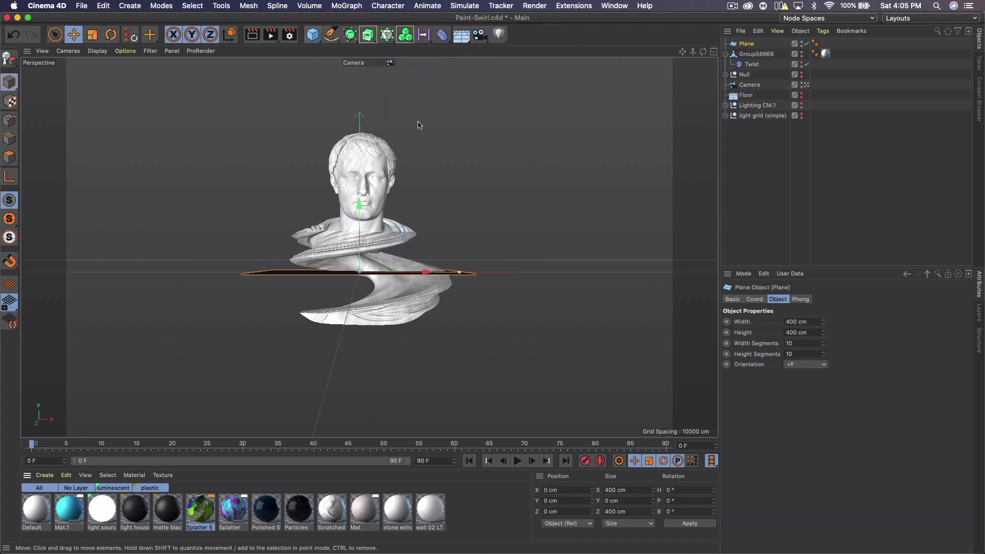
left_click(806, 85)
left_click_drag(692, 51, 692, 51)
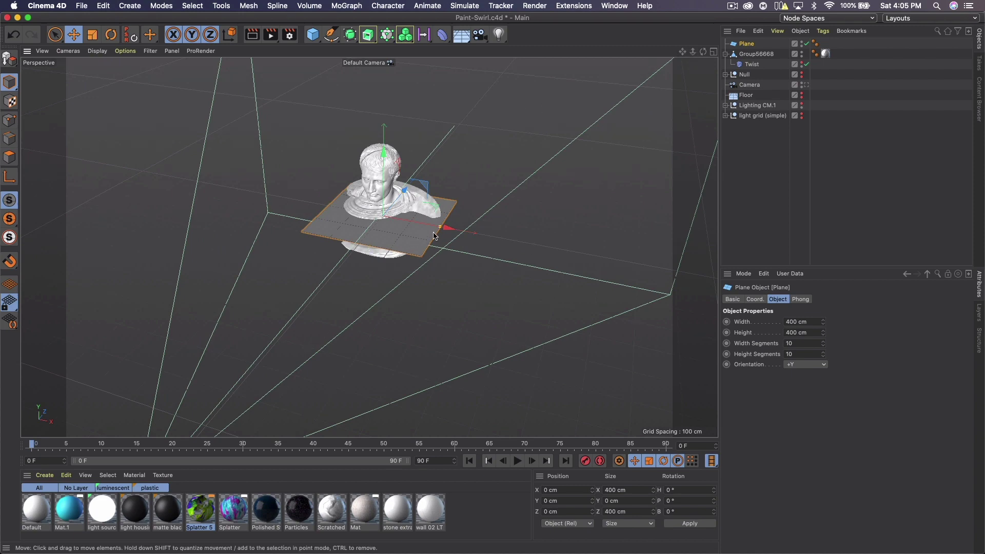
left_click_drag(441, 229, 589, 253)
- Set the plane's width to 120 cm and its height to 1000 cm
key("super+shift+z")
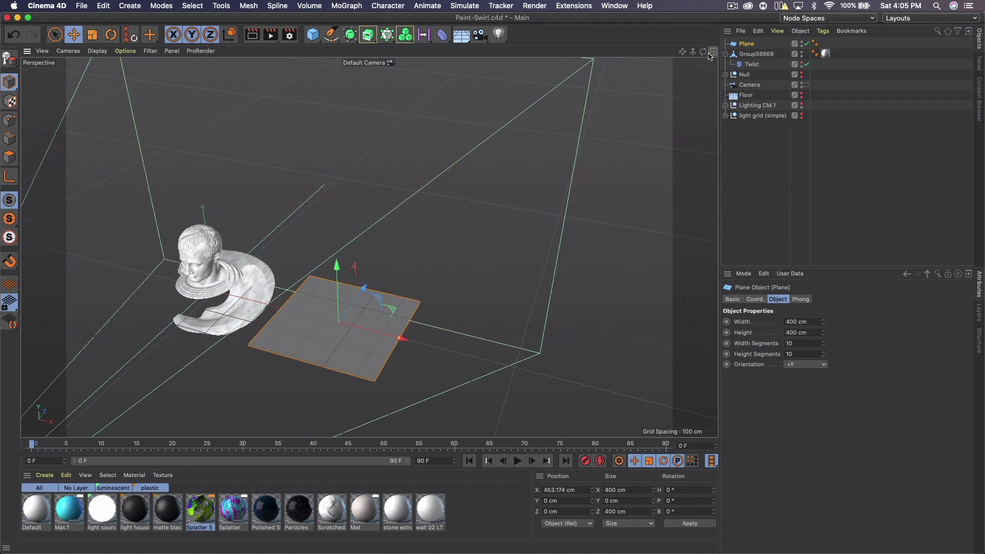
key("super+shift+z")
left_click_drag(685, 55, 770, 55)
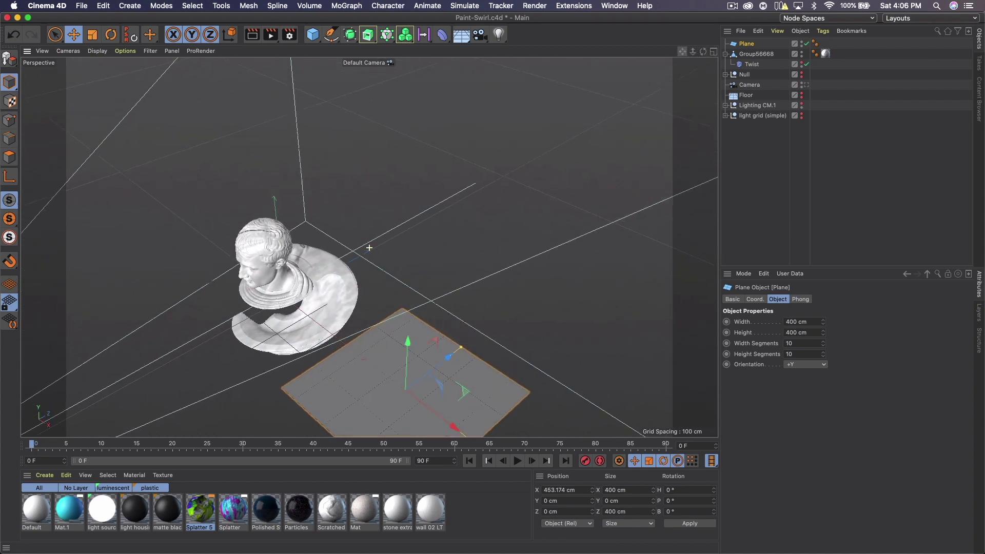
left_click_drag(682, 51, 657, 82)
left_click(812, 321)
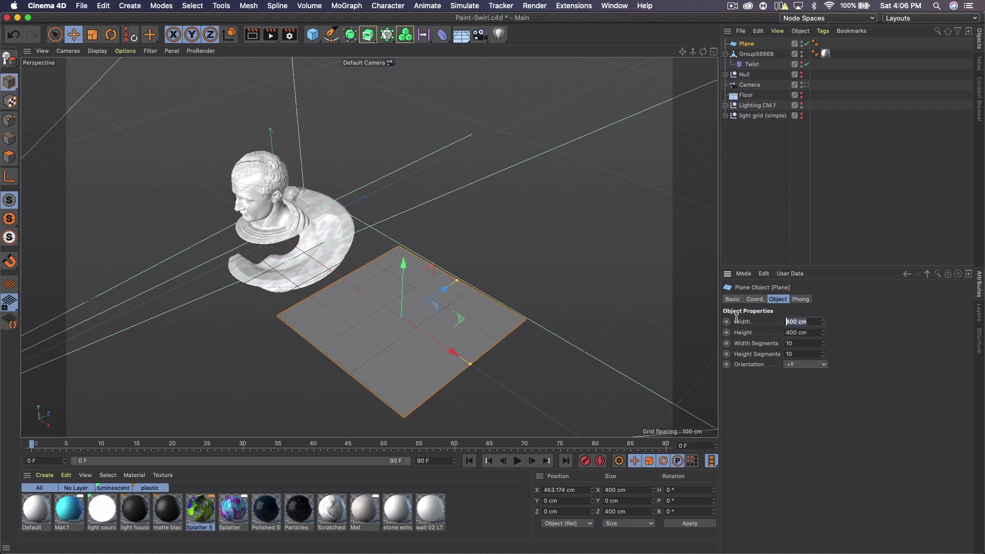
type("120")
key("Return")
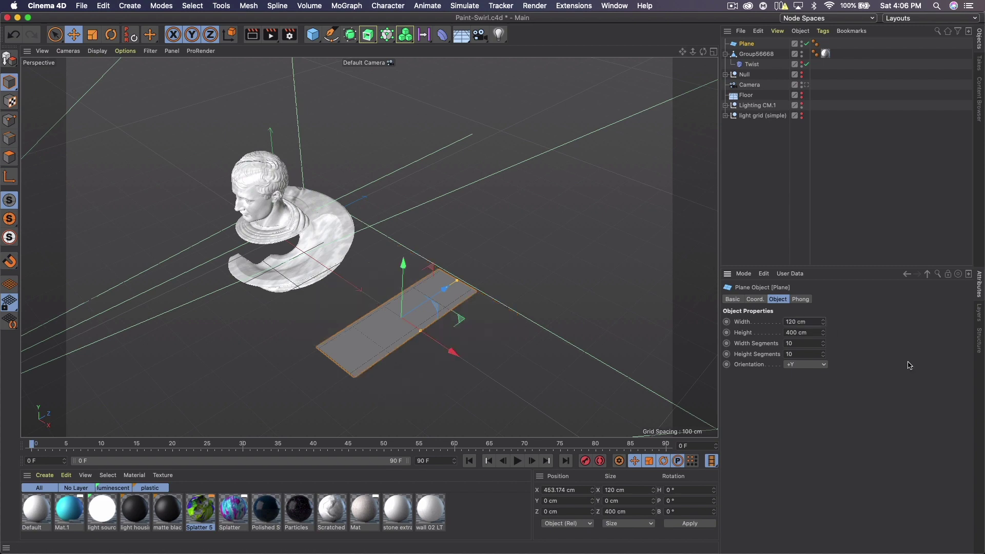
left_click(816, 332)
type("1000")
key("Return")
- Display the mesh lines, set the plane's height segments to 100, and return the viewport to Gouraud Shading
left_click(98, 51)
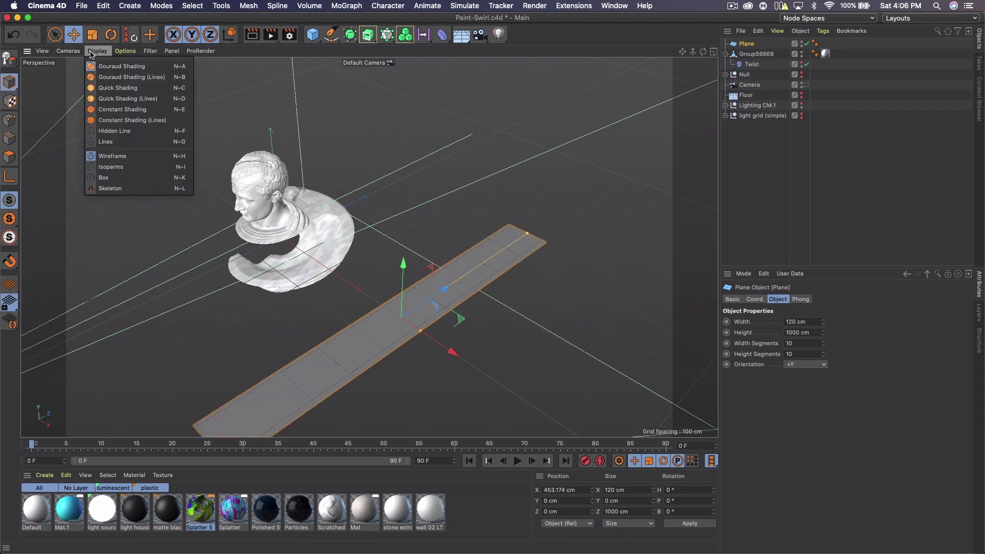
left_click(105, 71)
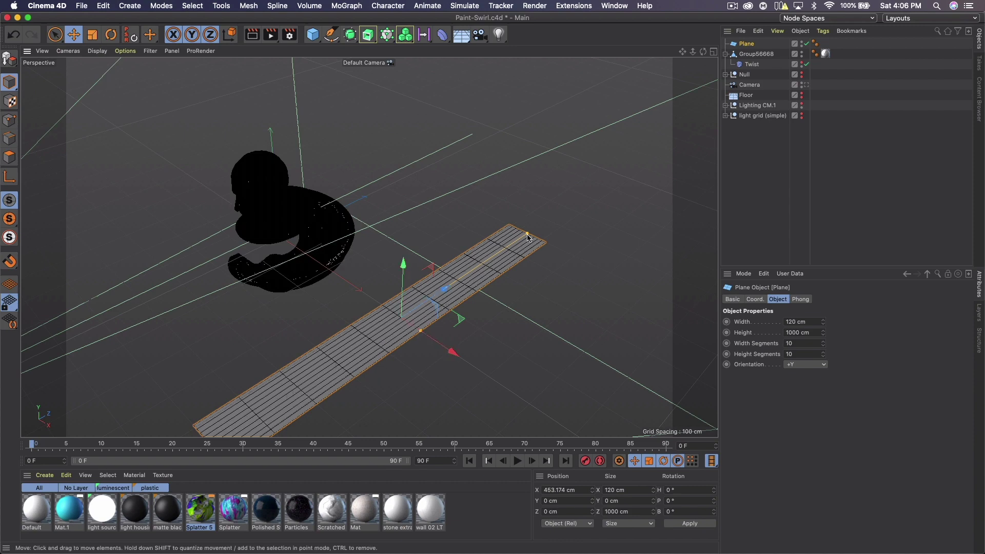
left_click(805, 354)
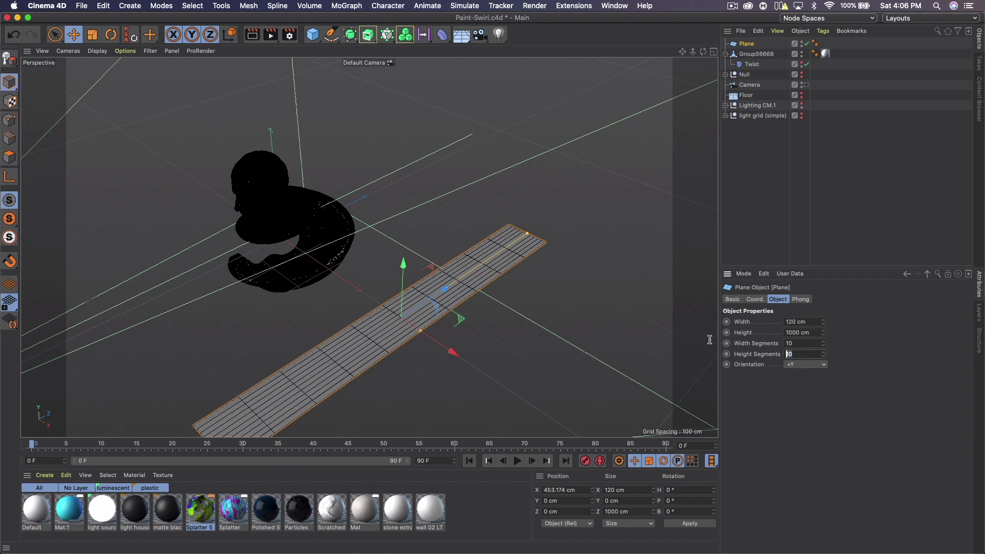
type("100")
key("Return")
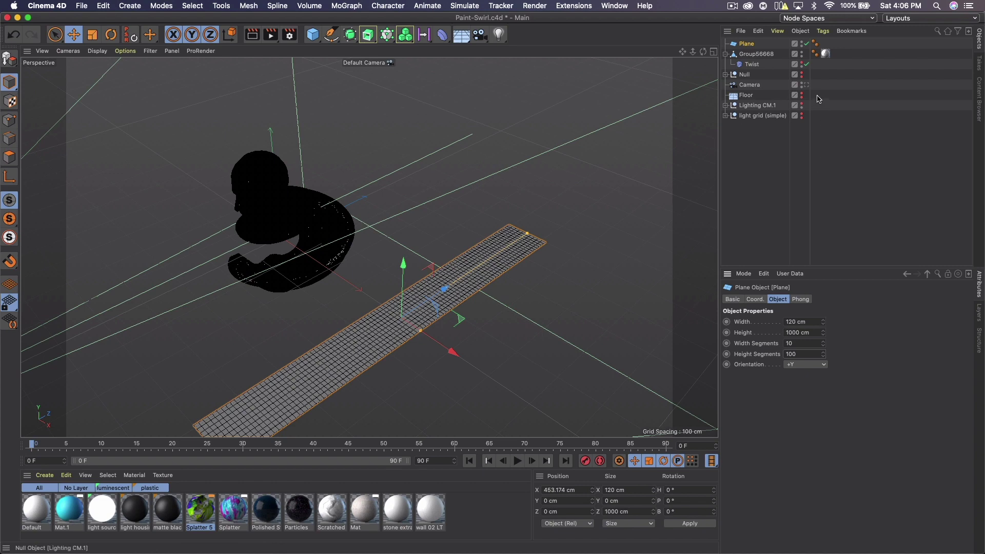
left_click(97, 50)
left_click(115, 66)
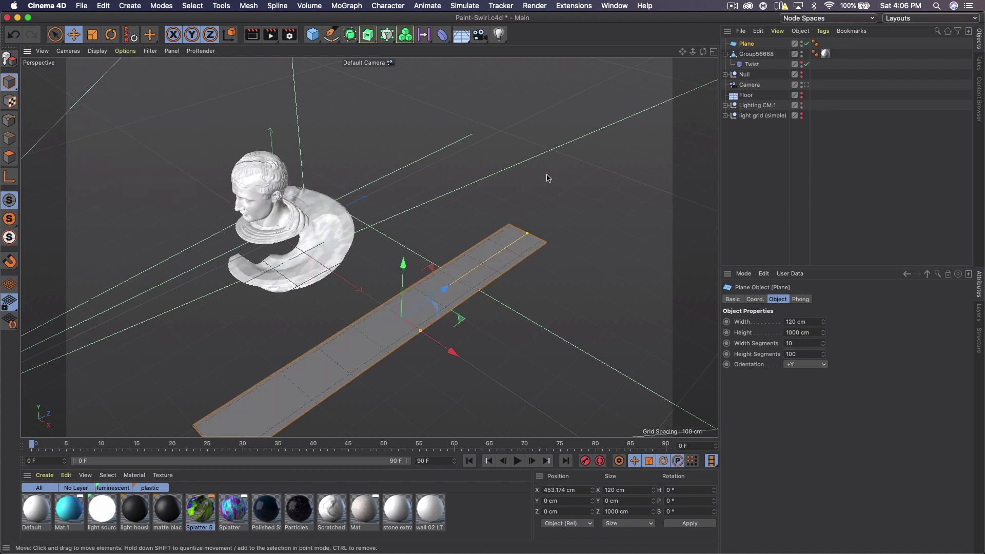
- Add a Displacer deformer and make it a child of the plane
left_click_drag(683, 52, 683, 54)
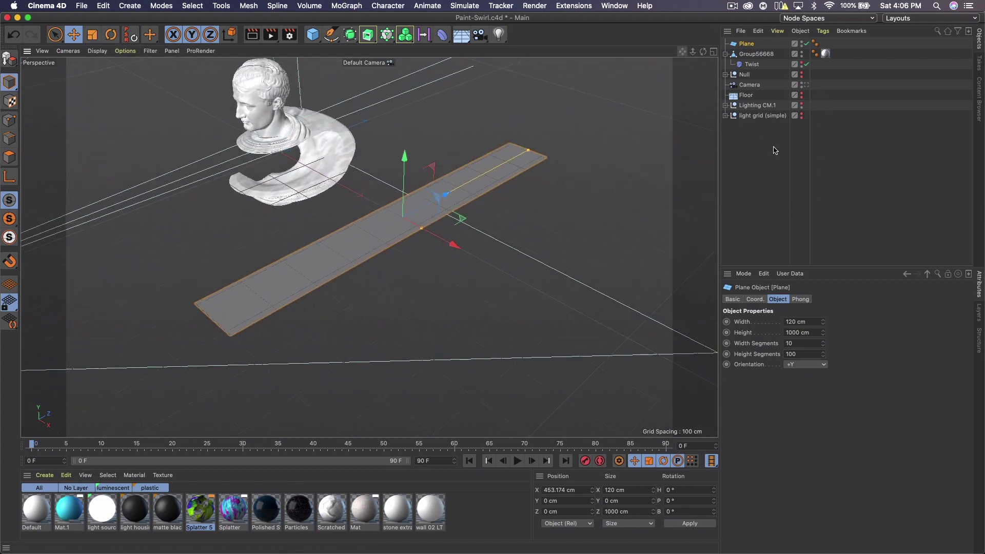
left_click(441, 35)
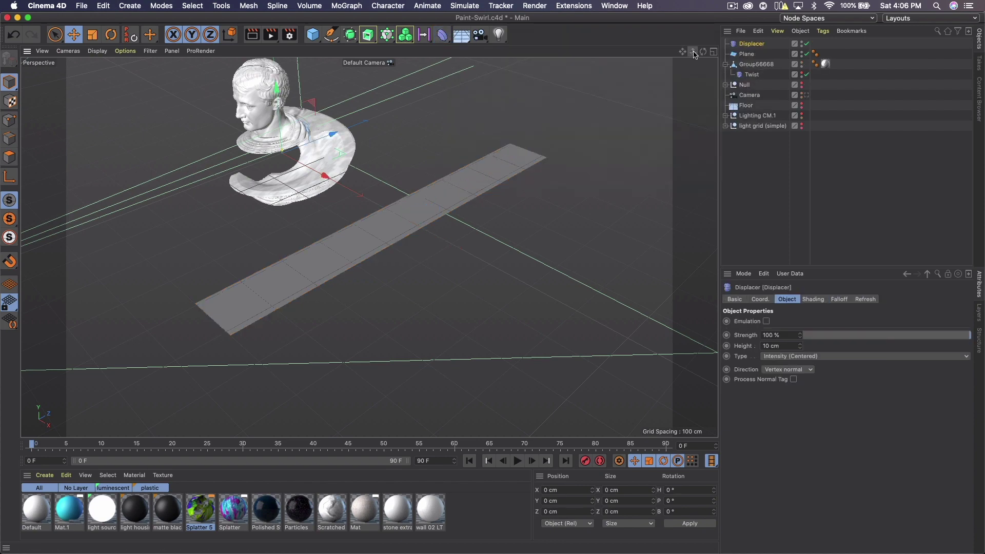
scroll(369, 246, "up", 3)
scroll(369, 248, "up", 1)
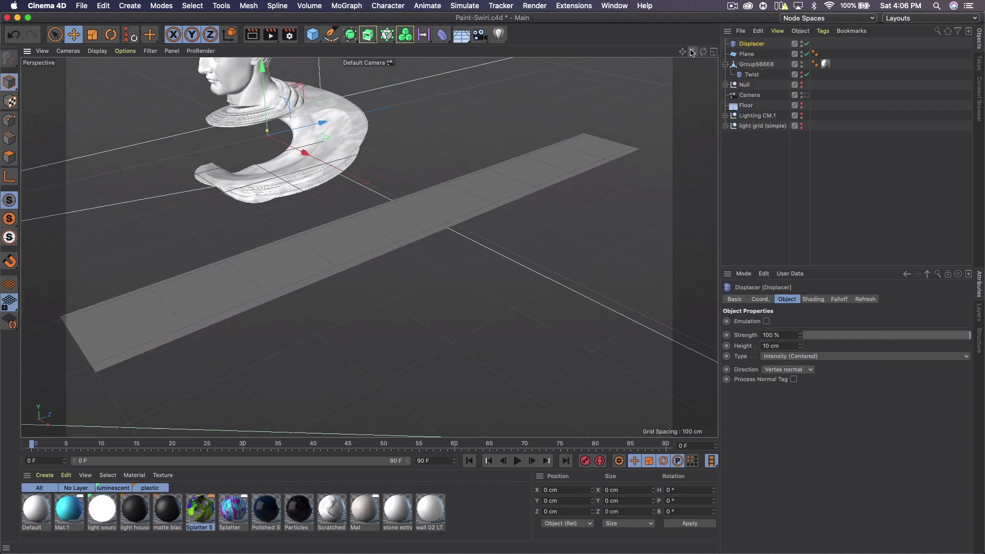
left_click_drag(683, 52, 685, 53)
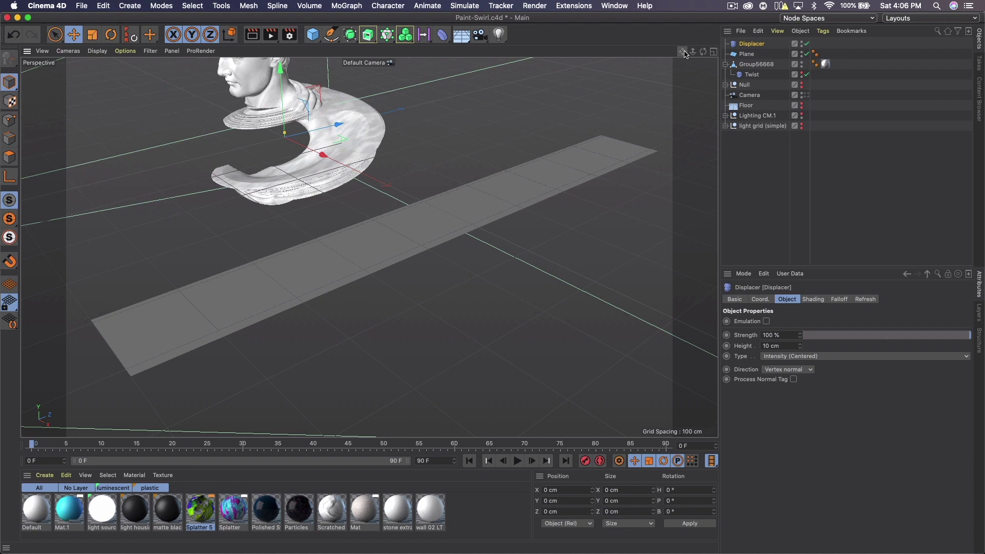
left_click_drag(751, 43, 748, 54)
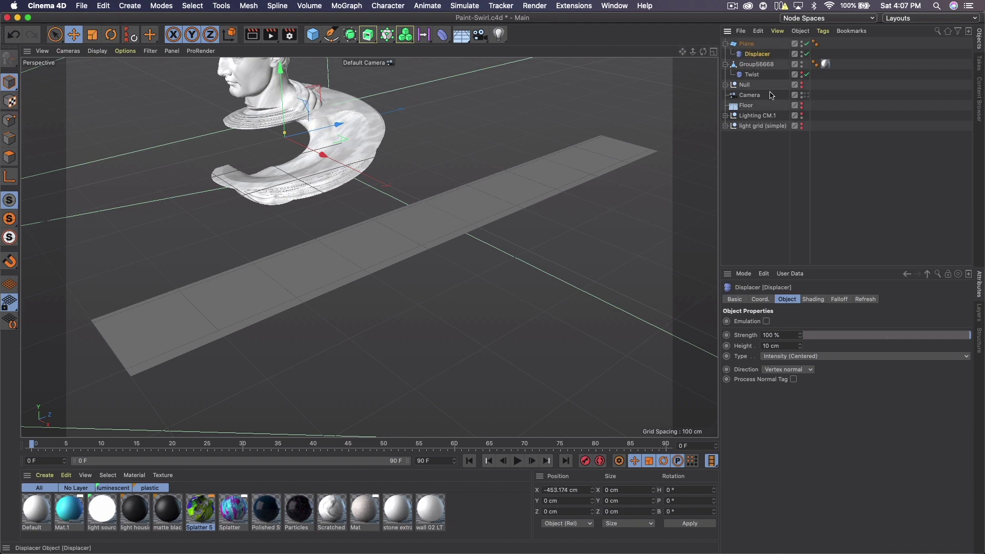
- Assign a Noise shader to the Displacer's shading and open the shader's properties
left_click(813, 299)
left_click(762, 331)
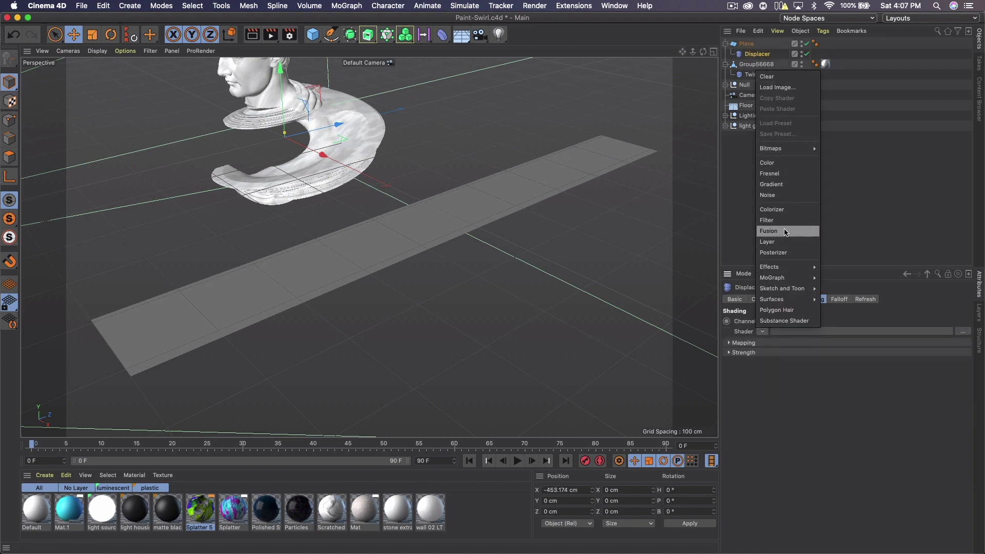
left_click(776, 196)
left_click(760, 354)
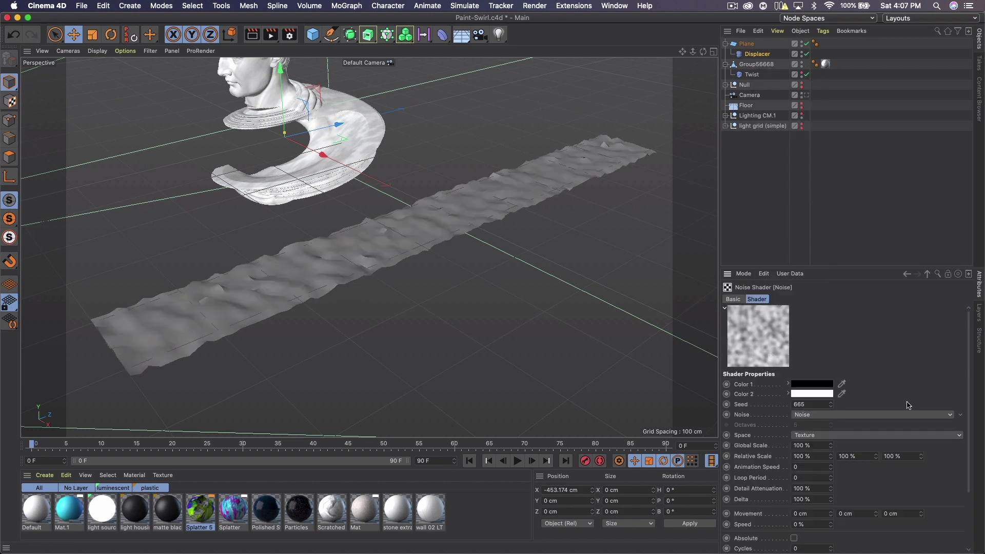
- Set the Noise shader's noise type to Luka and its global scale to 1000%
left_click(951, 415)
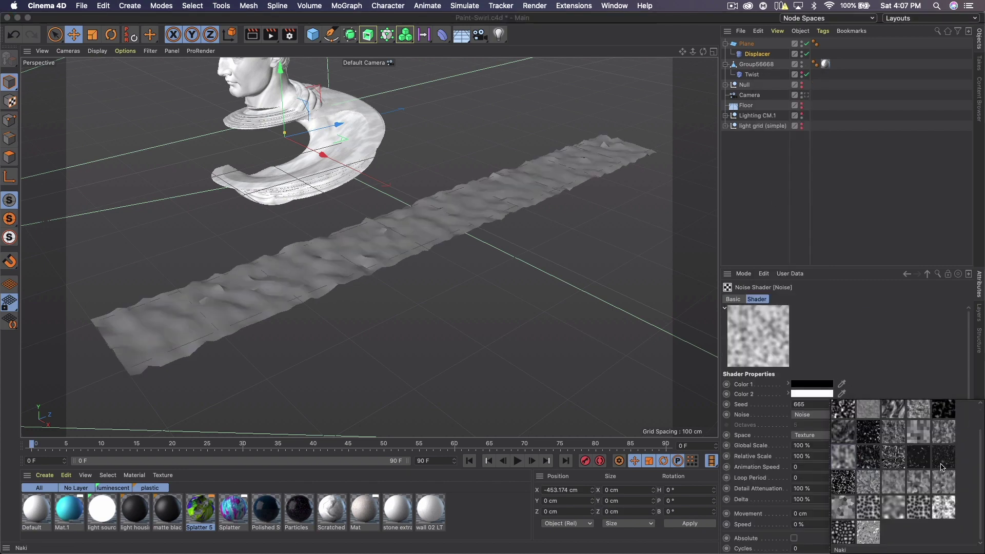
left_click(921, 366)
left_click(810, 414)
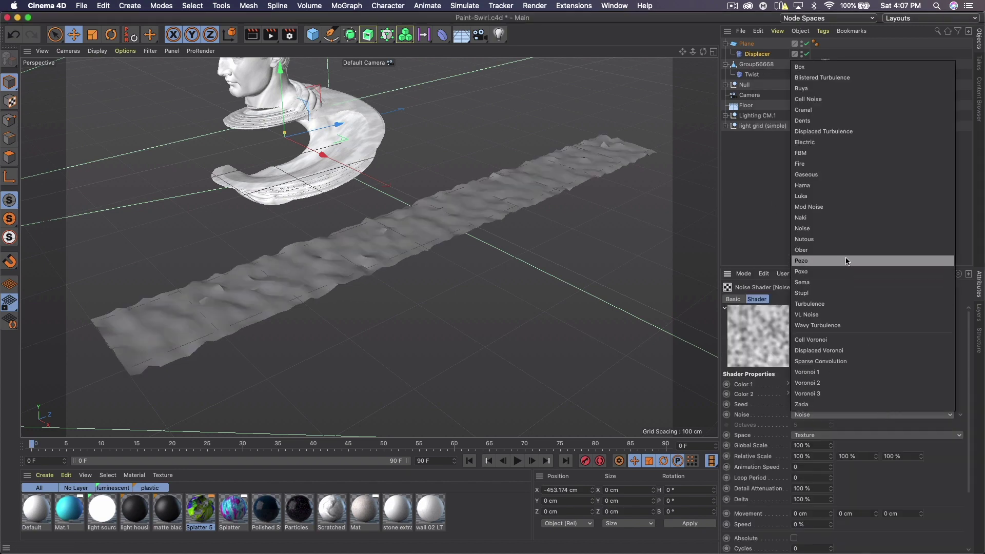
left_click(823, 204)
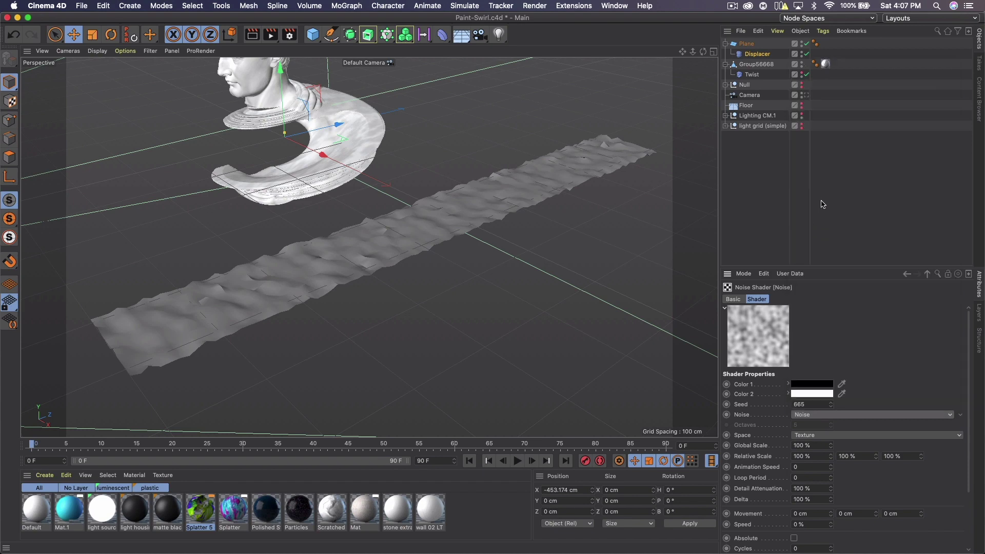
double_click(818, 446)
type("100")
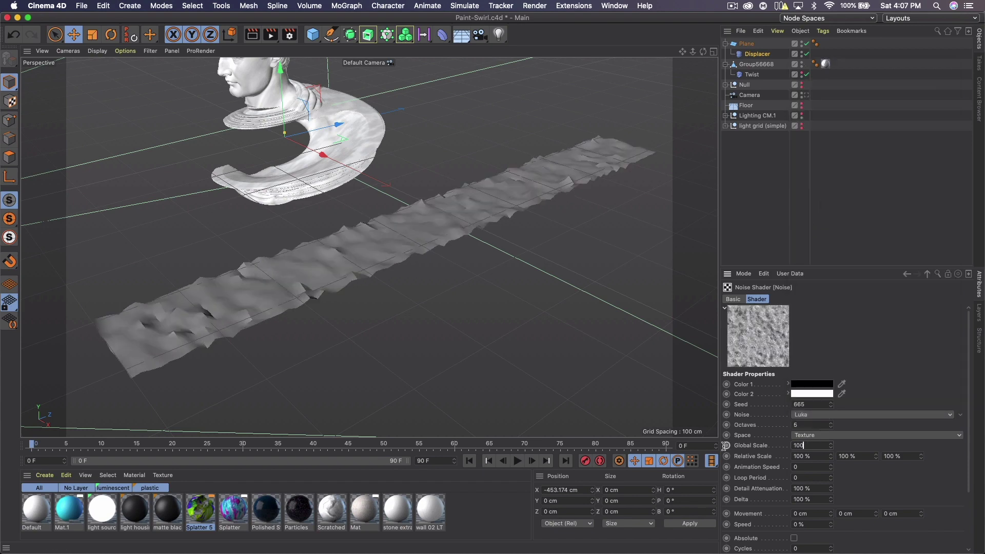
type("0")
key("Return")
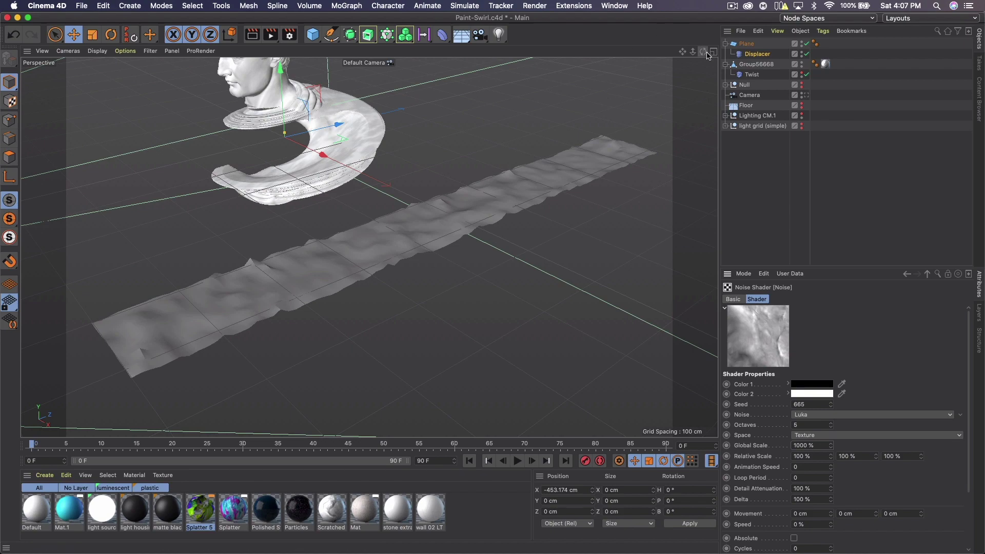
- Add an FFD deformer, make it a child of the plane, and fit it to its parent
scroll(370, 246, "up", 10)
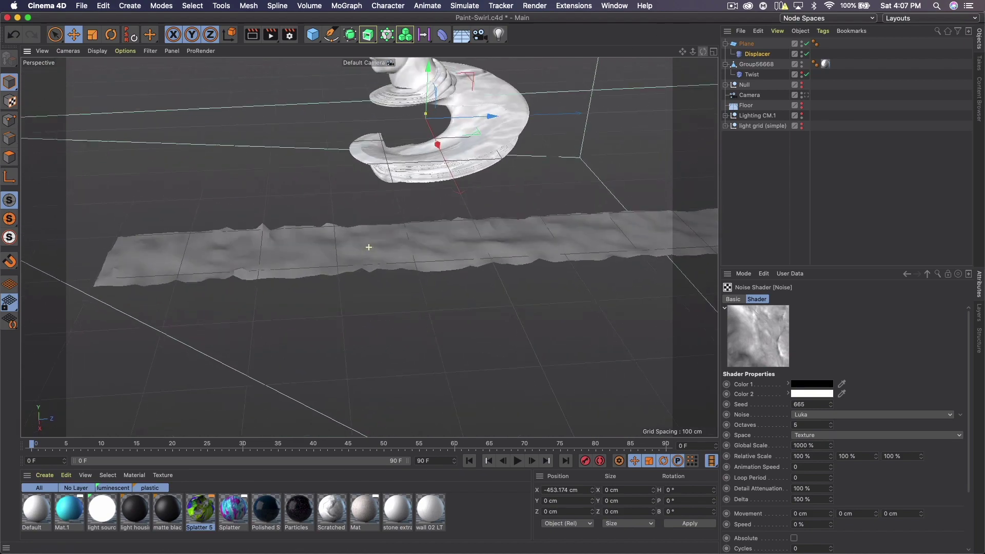
mouse_move(703, 52)
left_mouse_down()
mouse_move(672, 59)
mouse_move(706, 54)
left_mouse_up()
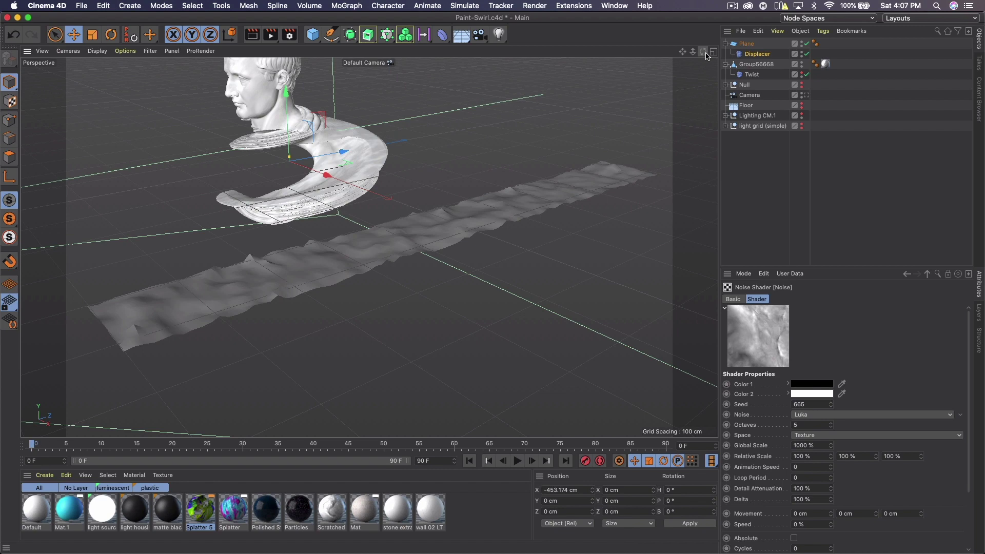
left_click(442, 34)
left_click(705, 67)
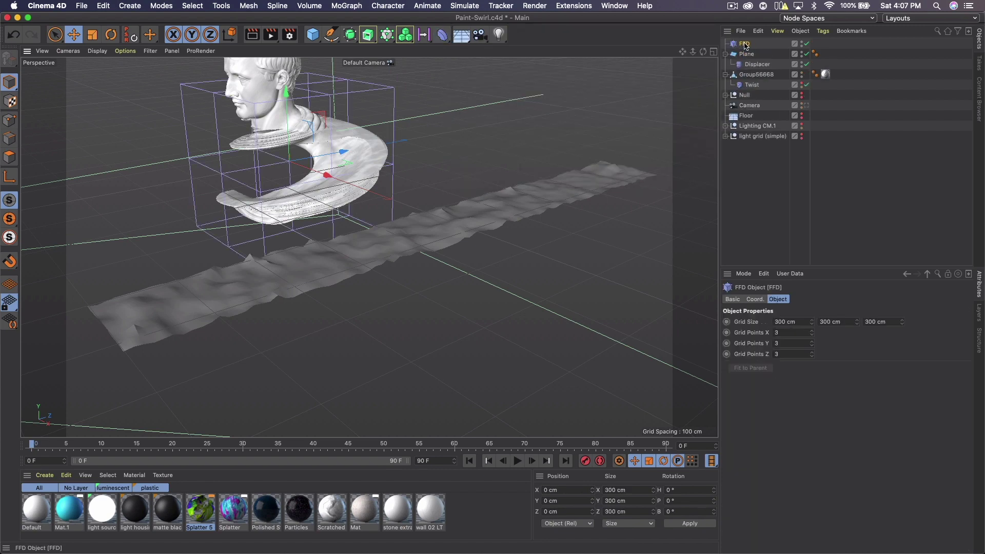
left_click_drag(744, 44, 750, 57)
left_click(750, 367)
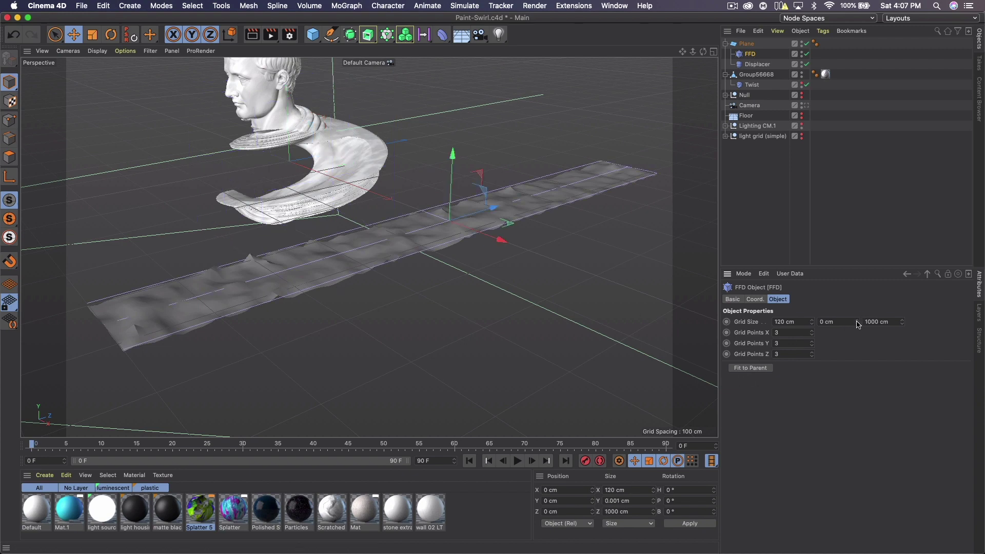
- Set the FFD grid's Y size to 3 cm and its grid points to 3 in X, 2 in Y and 9 in Z
left_click_drag(857, 322, 857, 320)
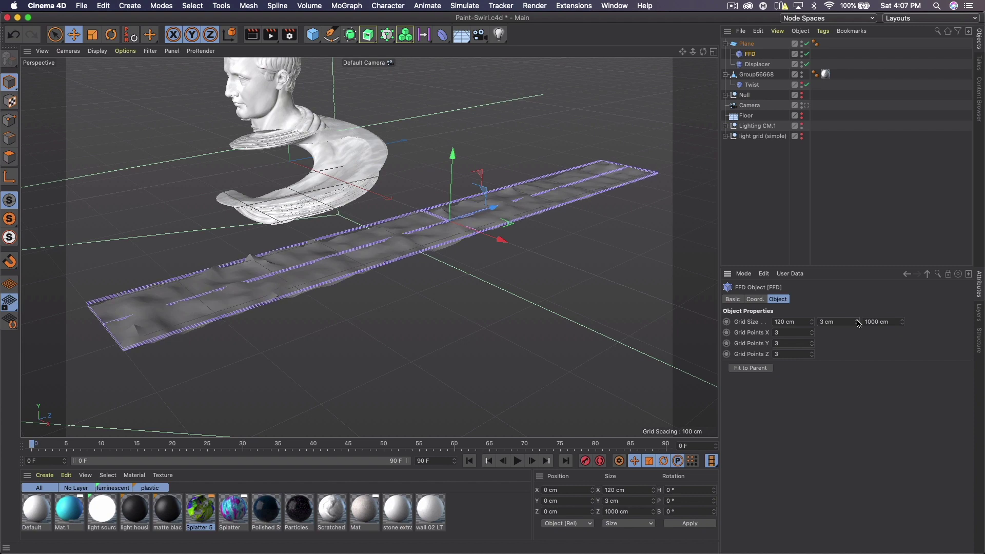
left_click(812, 335)
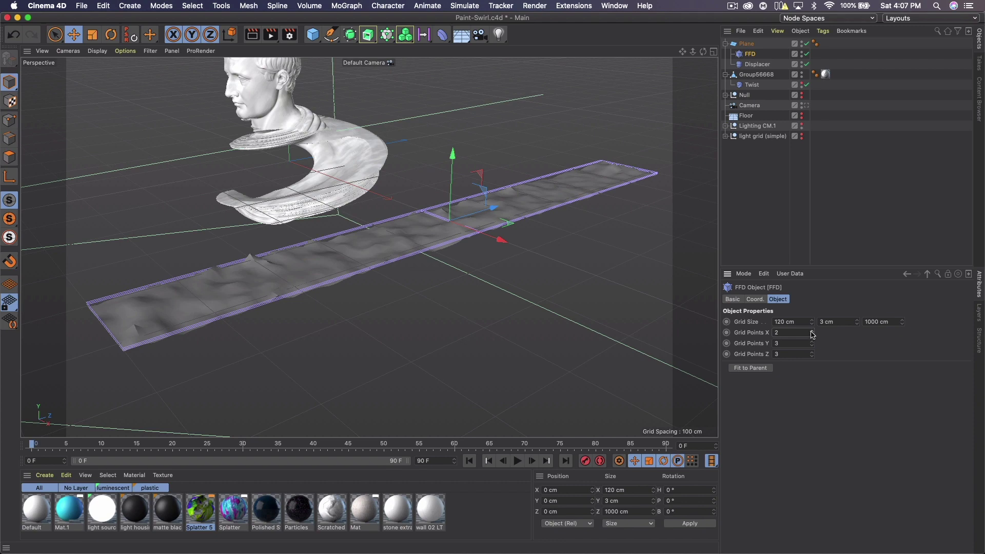
left_click(812, 333)
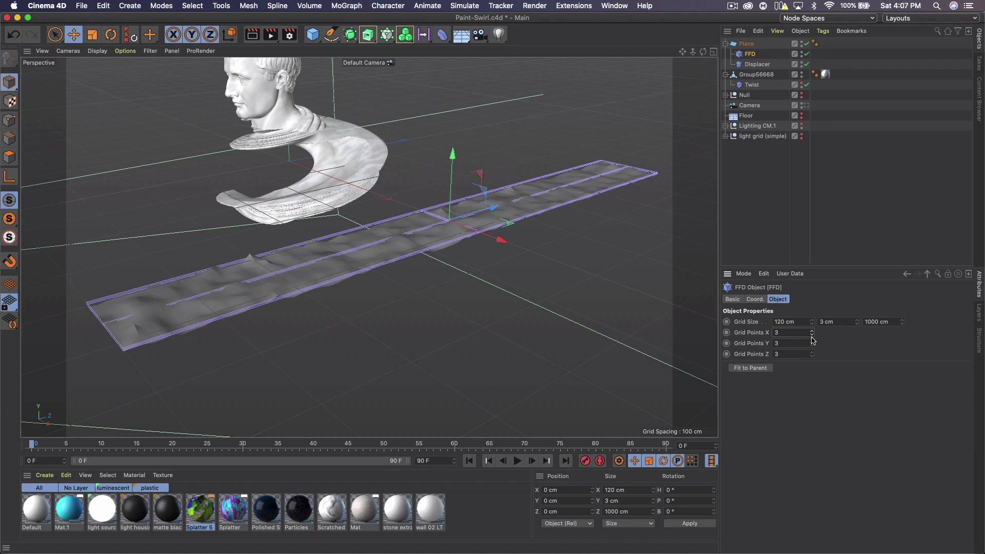
left_click(812, 346)
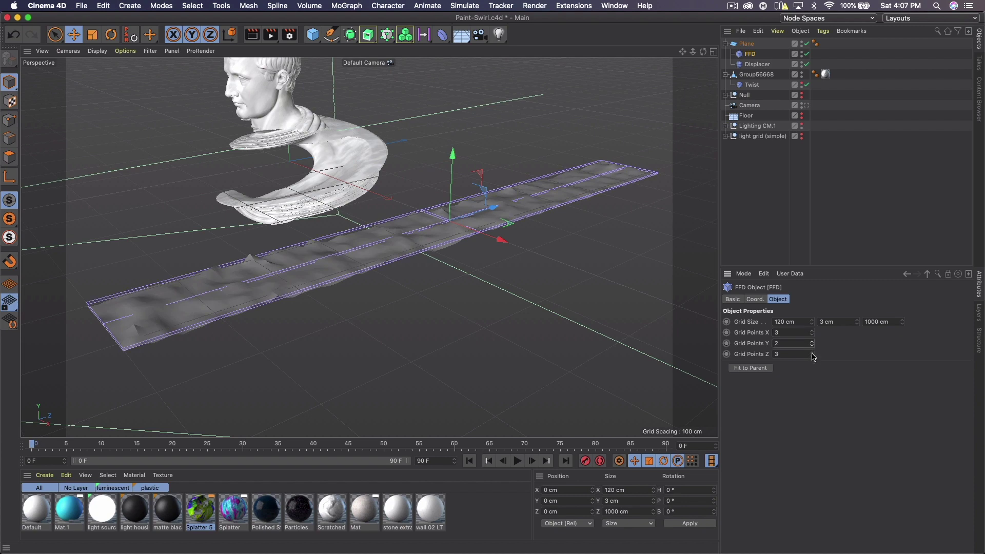
left_click(812, 353)
left_click(811, 353)
left_click(812, 353)
left_click(812, 353)
left_click(812, 353)
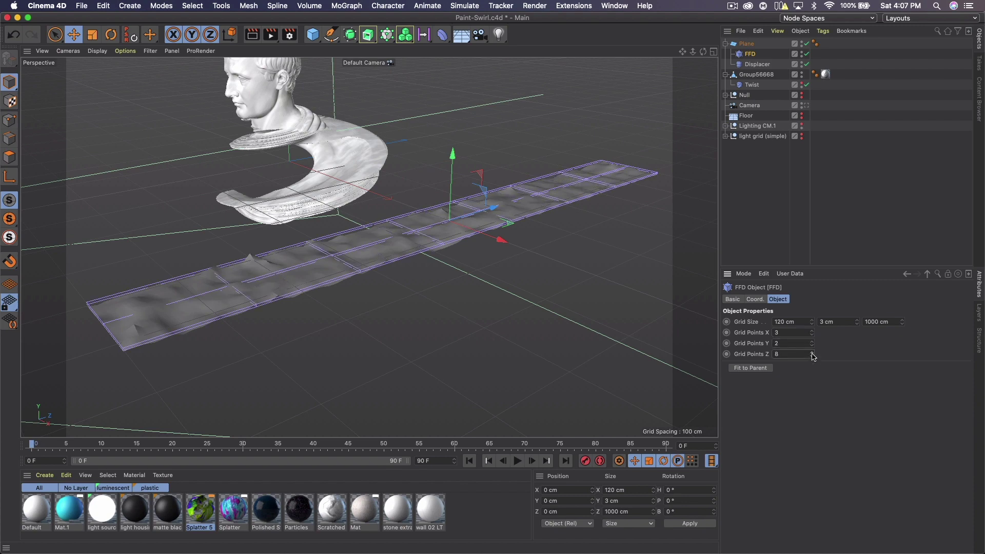
left_click(812, 353)
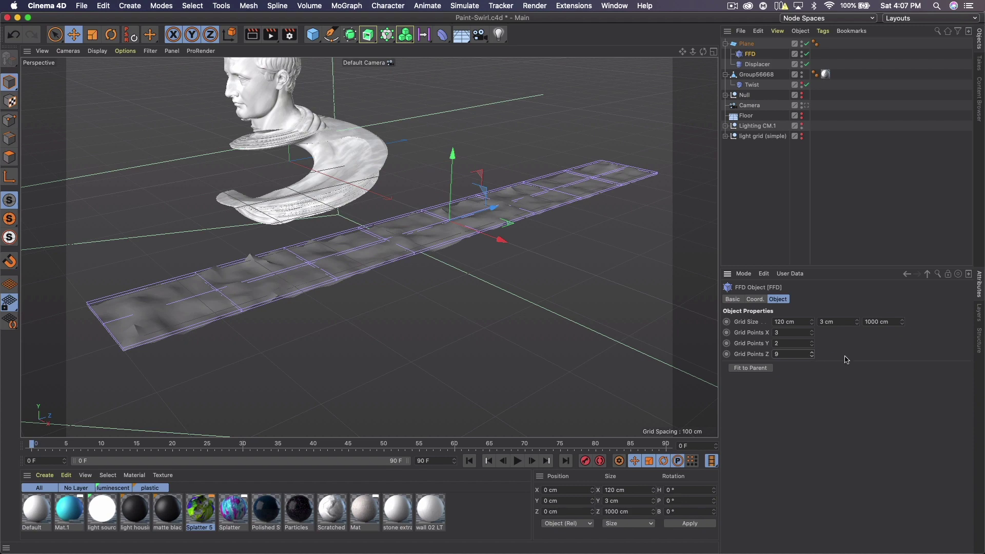
- In point mode, raise three alternating FFD cage points along the plane's edge nearest the statue to about 32 to 35 cm
left_click(13, 124)
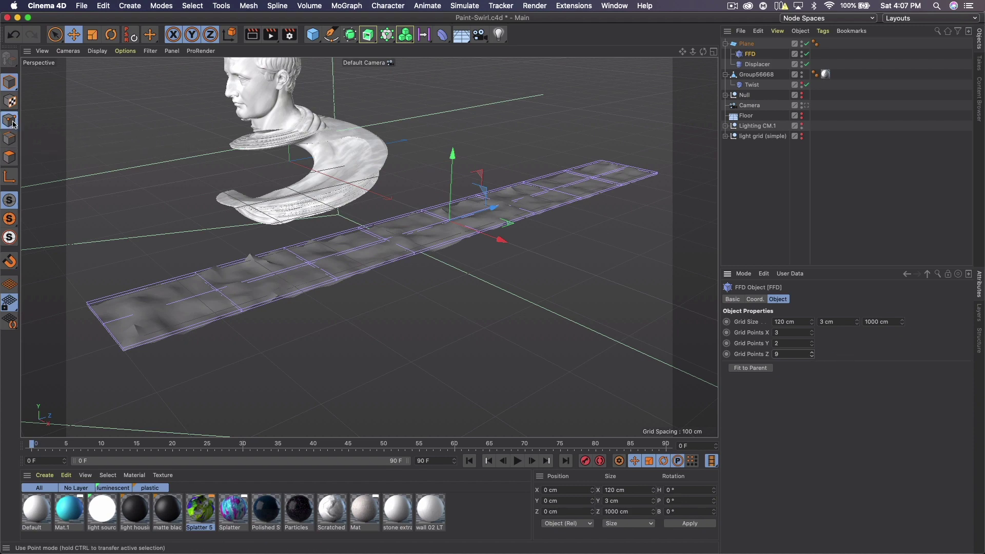
left_click(195, 273)
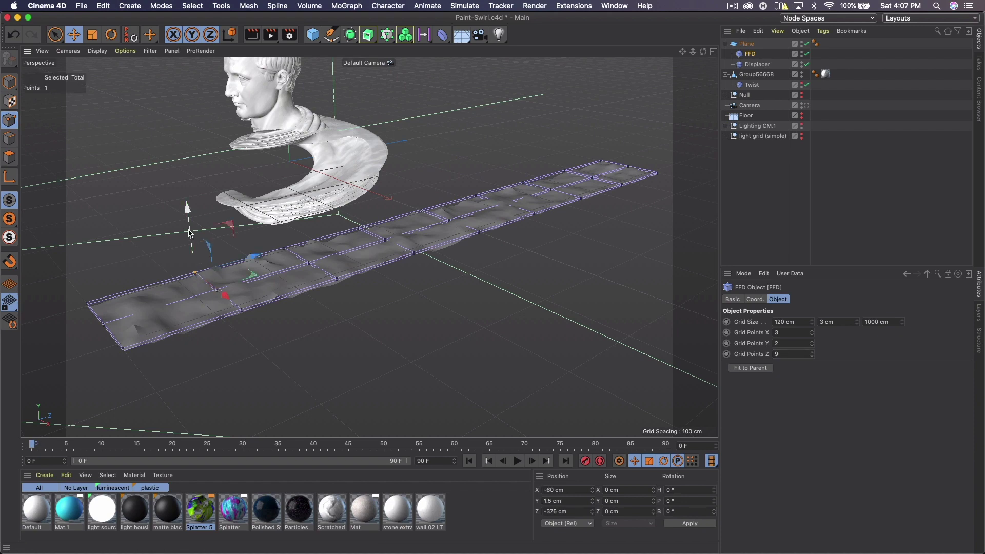
left_click_drag(187, 212, 185, 190)
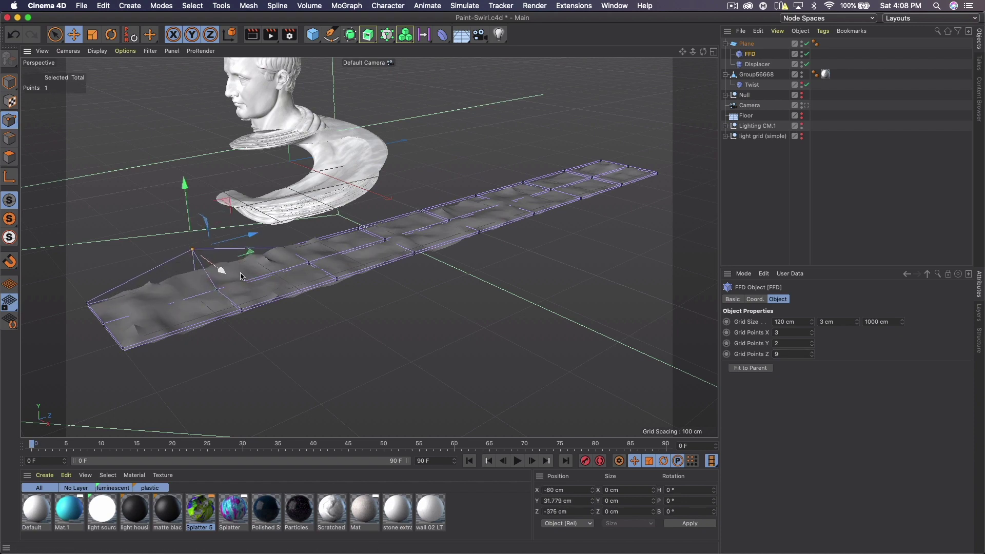
left_click(357, 228)
left_click_drag(358, 205, 358, 182)
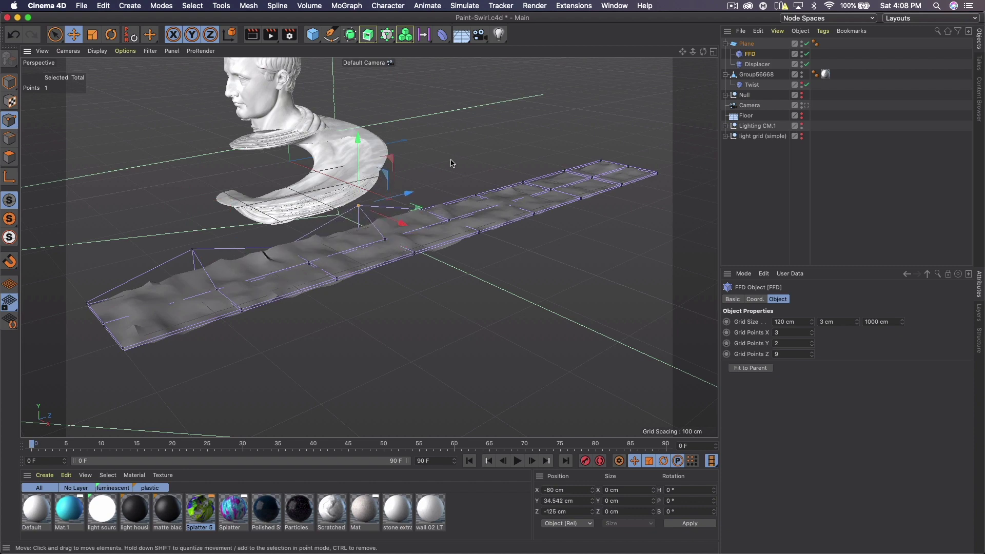
left_click(478, 197)
left_click_drag(480, 150, 480, 128)
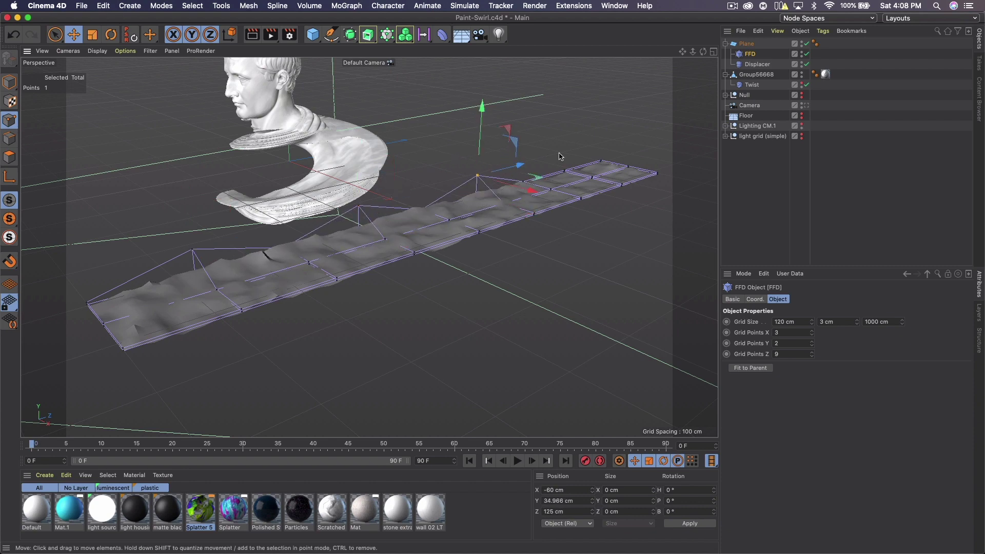
- Raise several FFD points along the middle and far end, and lower an outer-edge point and the near corner to about -20 cm
left_click(592, 177)
left_click_drag(593, 177, 597, 146)
left_click_drag(621, 184, 620, 197)
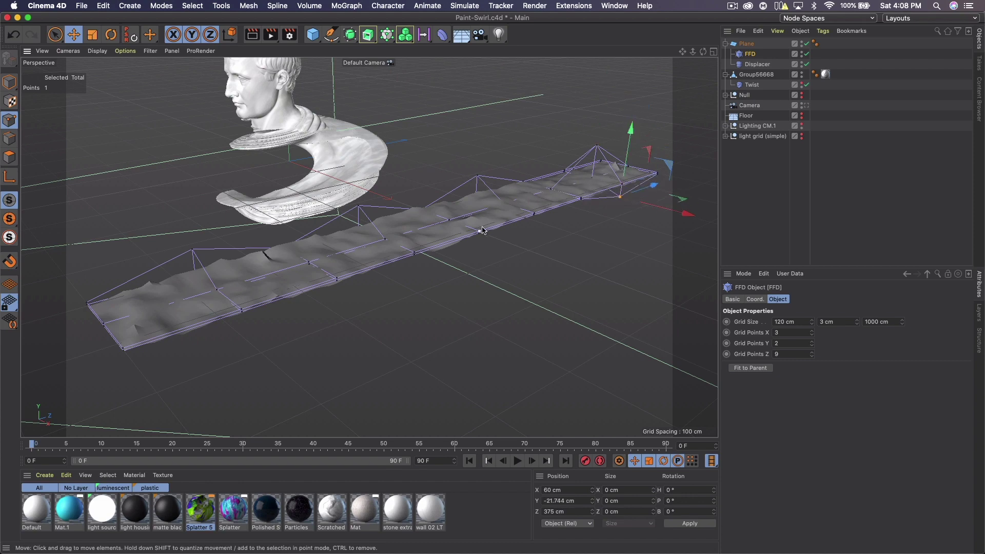
left_click_drag(480, 231, 449, 204)
left_click(309, 262)
left_click_drag(308, 263, 308, 249)
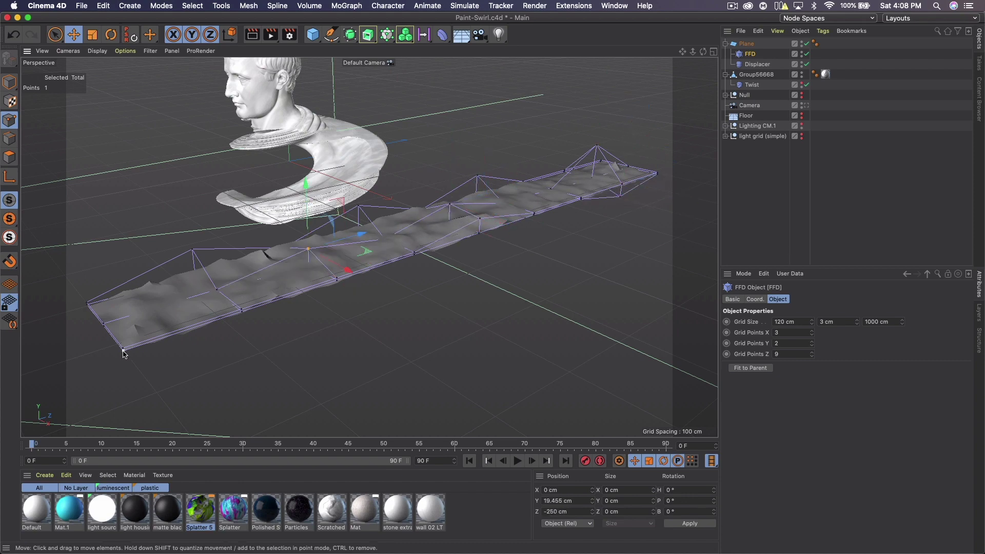
left_click_drag(123, 354, 124, 363)
- Lower two FFD points on the plane's statue-side edge to about -22 cm and -34 cm in Y
middle_click(368, 66)
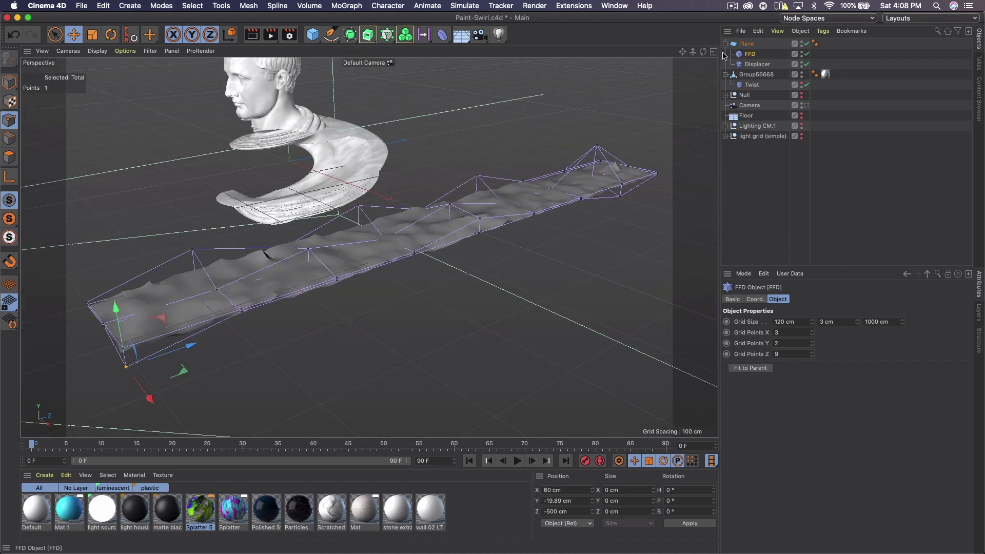
left_click_drag(703, 51, 677, 56)
left_click(314, 258)
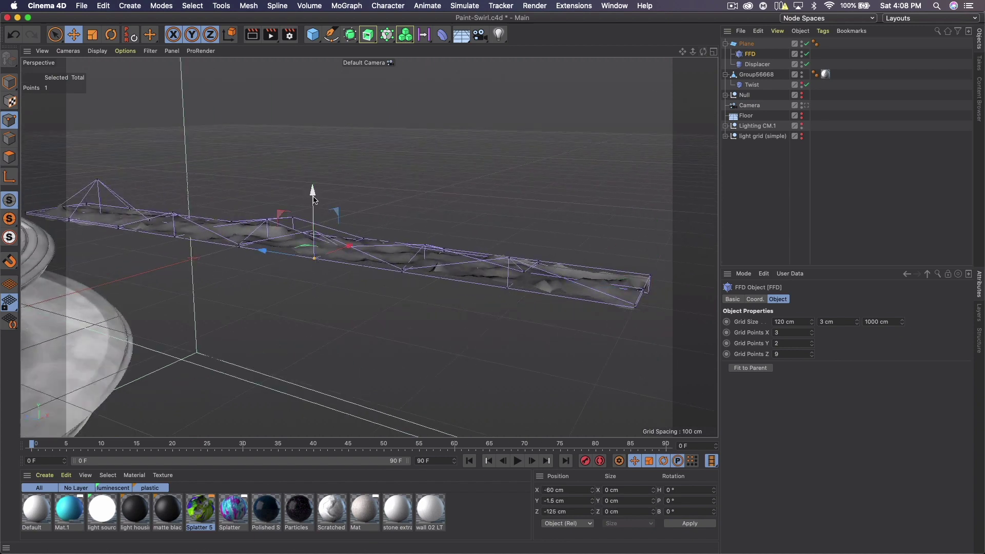
left_click_drag(314, 199, 314, 214)
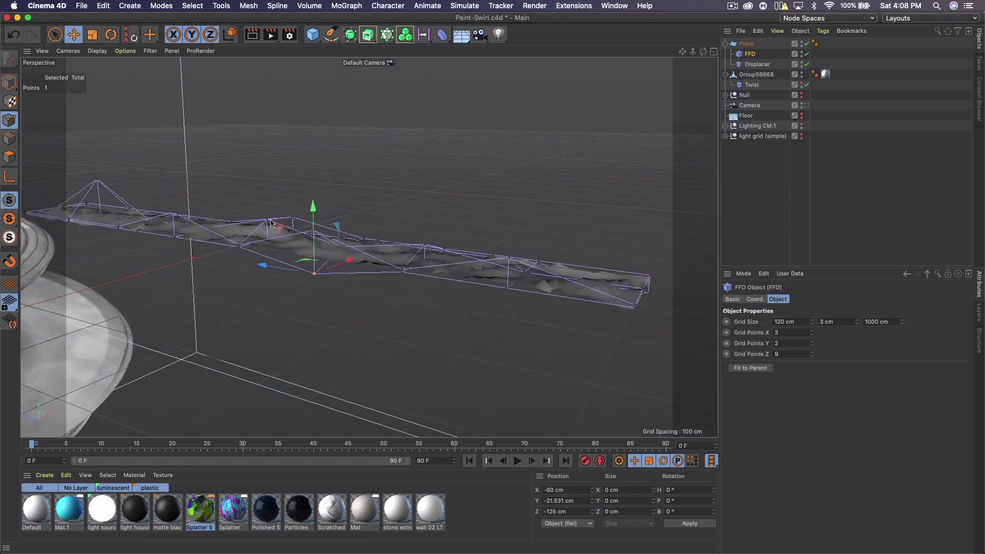
left_click(119, 229)
left_click_drag(112, 160, 113, 180)
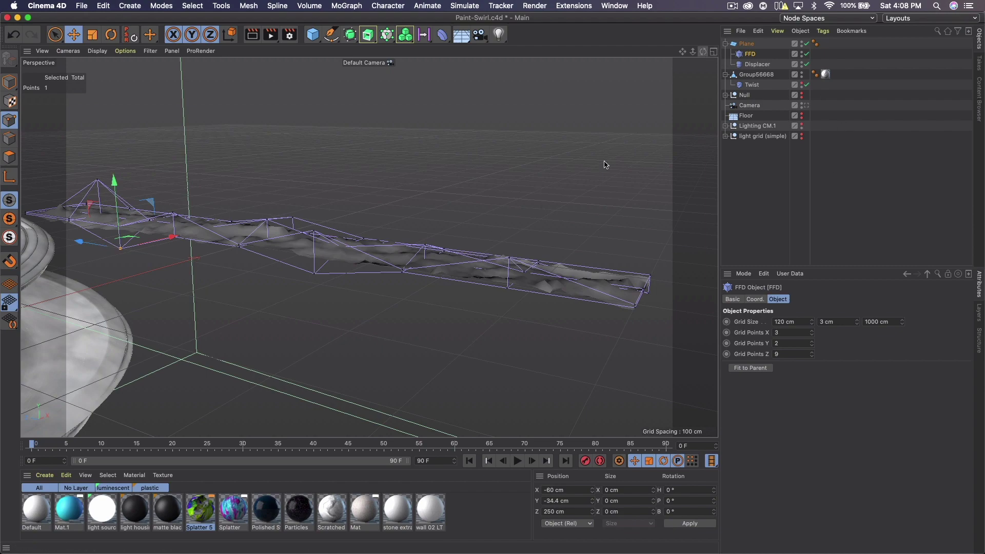
- Hide the FFD cage in the viewport and deselect all objects
left_click_drag(703, 51, 662, 67)
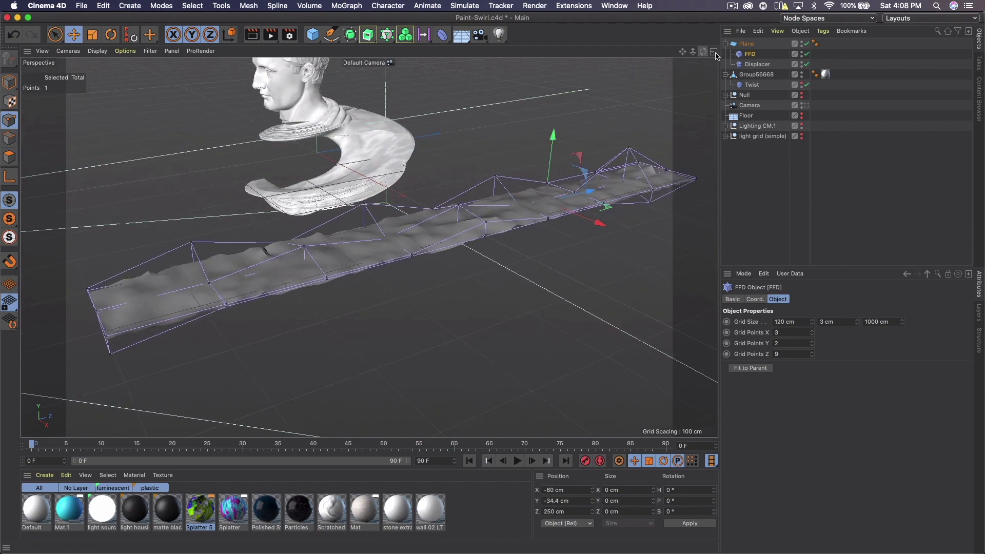
left_click(803, 55)
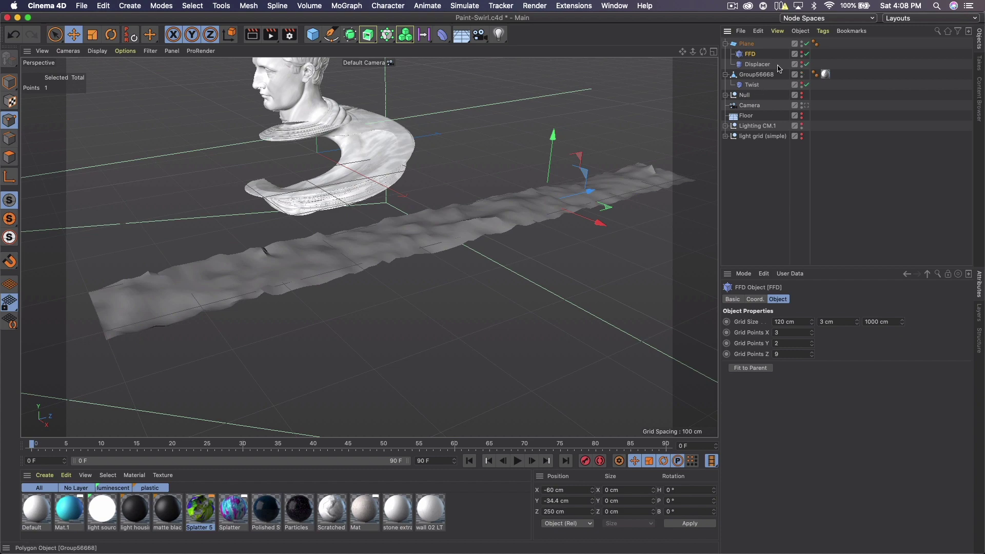
left_click(756, 208)
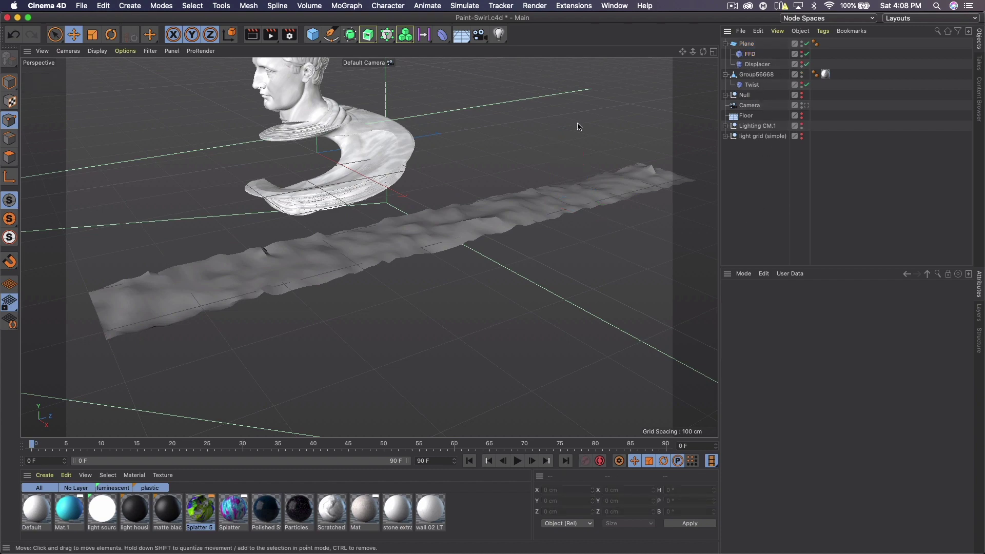
- Add a Subdivision Surface and make the deformed plane its child
mouse_move(703, 51)
left_mouse_down()
mouse_move(677, 62)
mouse_move(710, 51)
left_mouse_up()
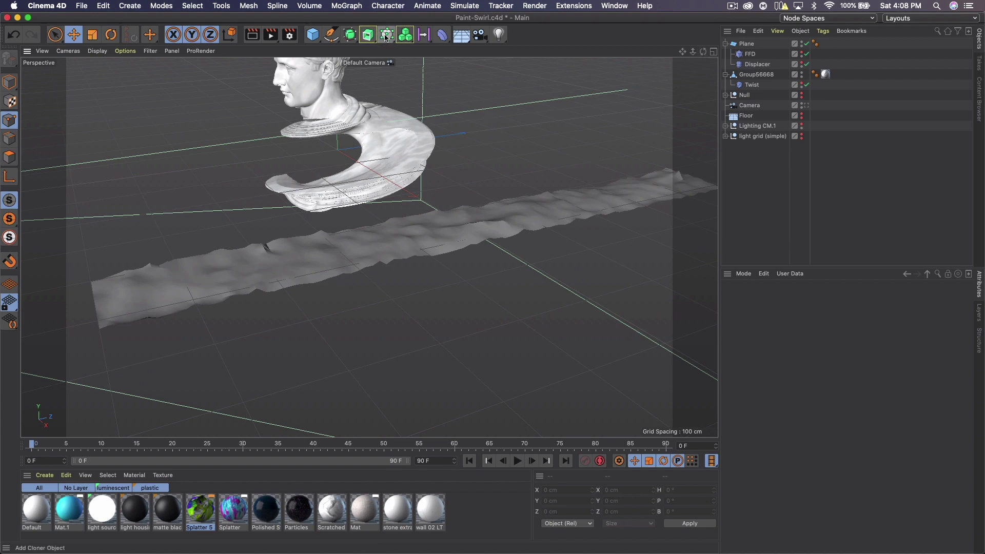
left_click(350, 34)
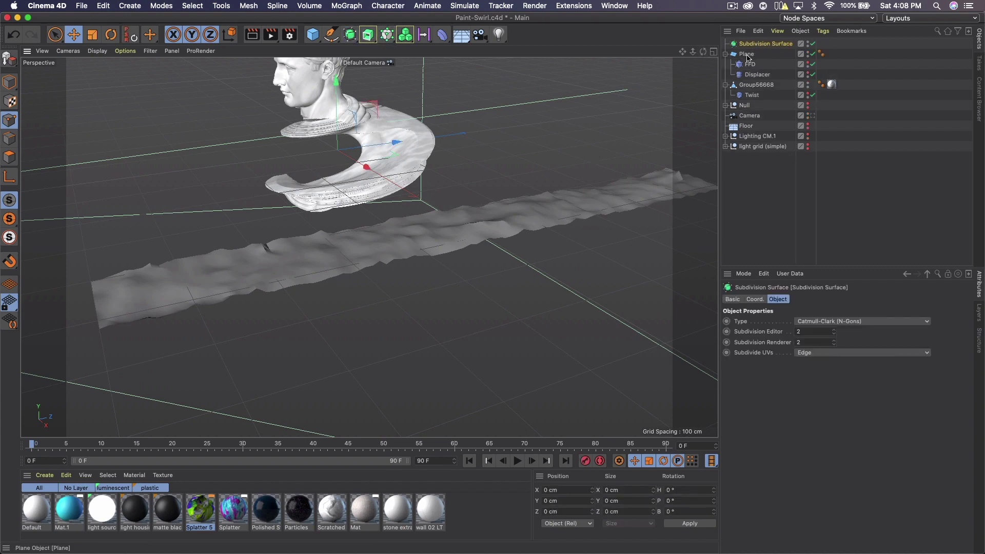
left_click_drag(746, 54, 755, 45)
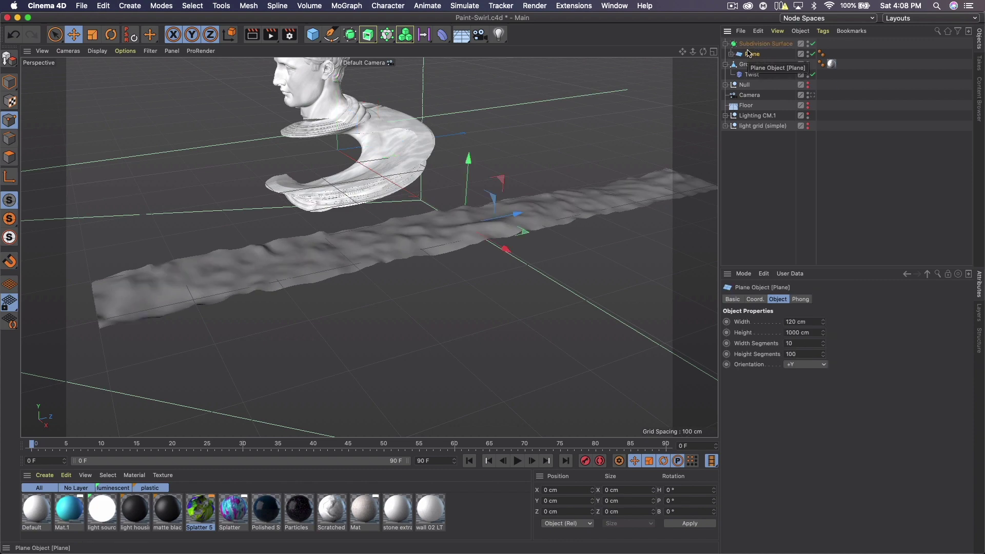
- Group the plane into a null inside the Subdivision Surface and apply the green Splatter 5 material to the plane
key("alt+g")
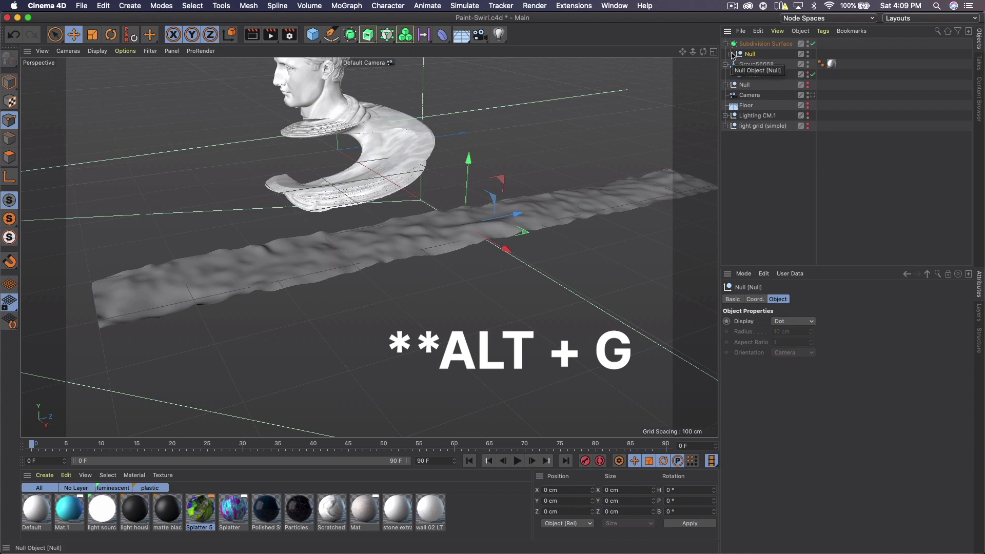
left_click(730, 54)
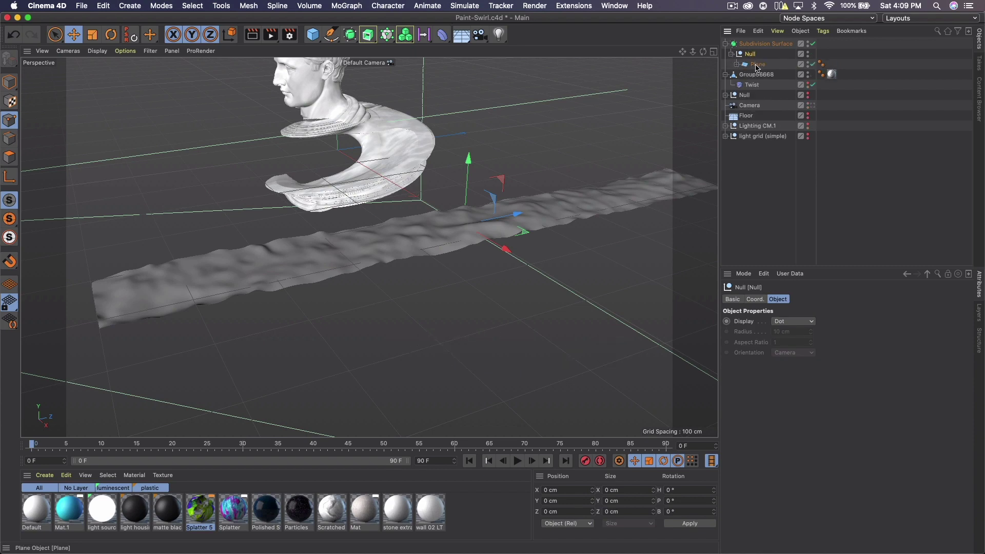
mouse_move(757, 67)
left_mouse_down()
mouse_move(759, 78)
mouse_move(373, 396)
mouse_move(629, 263)
mouse_move(761, 65)
left_mouse_up()
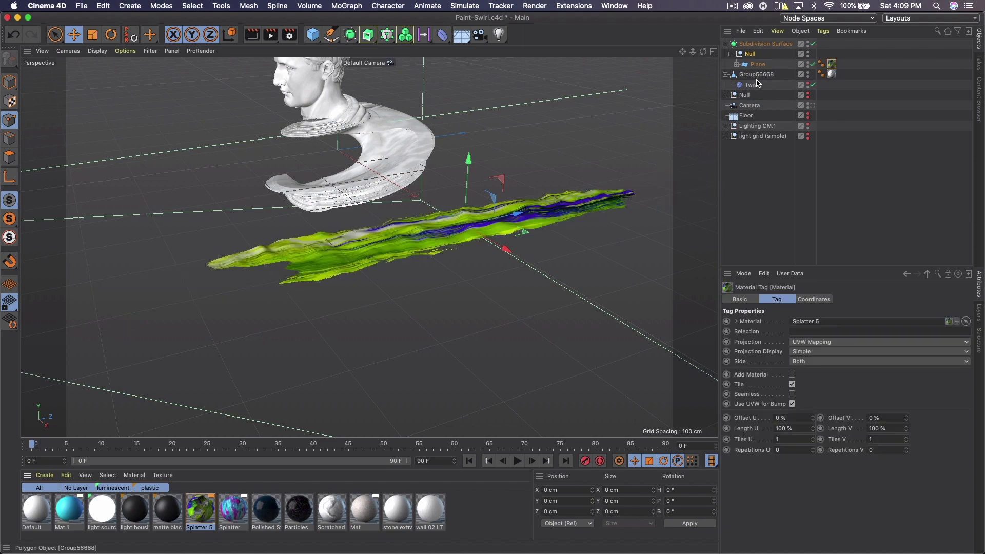
- Add a Helix spline to the scene and view the scene through the Camera
left_click_drag(703, 52, 679, 70)
left_click(680, 71)
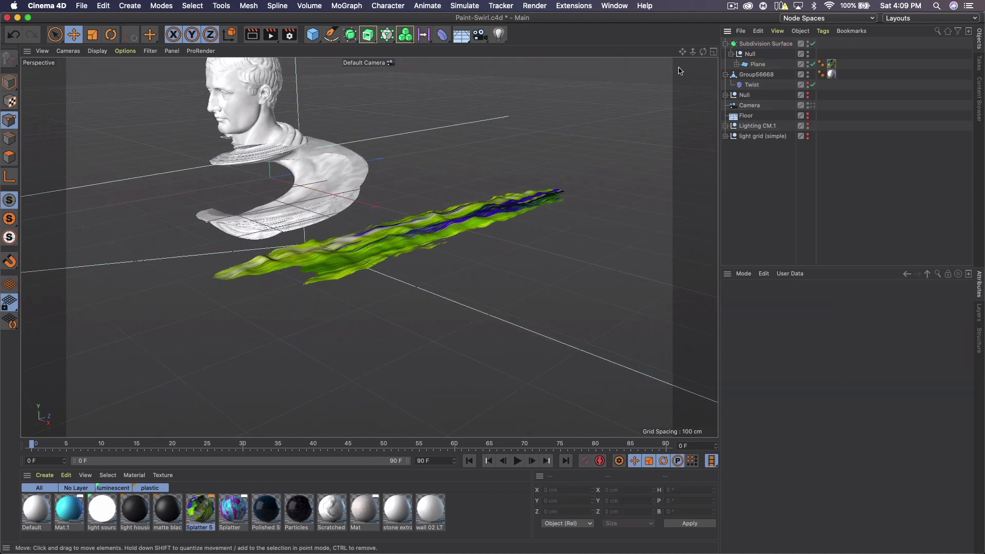
left_click_drag(332, 35, 377, 74)
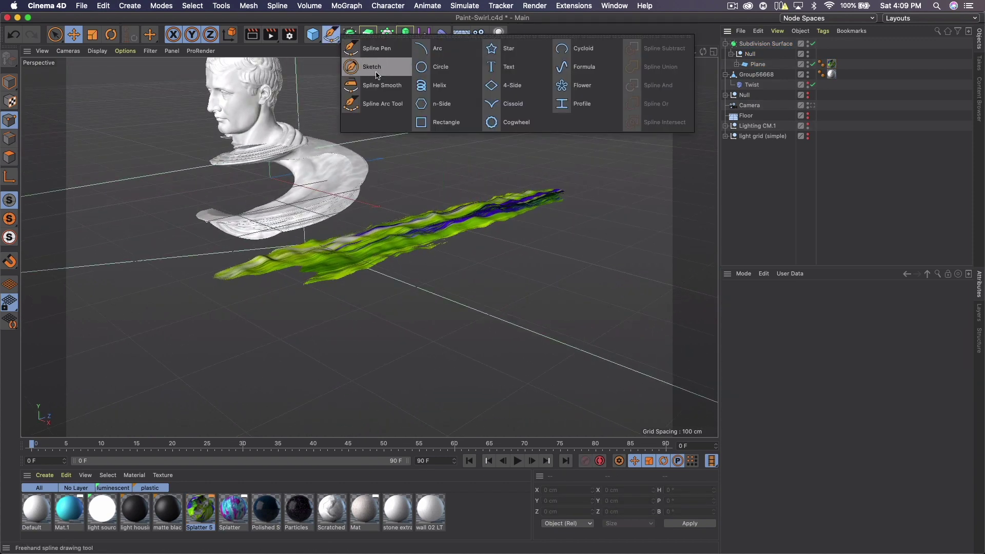
left_click(430, 85)
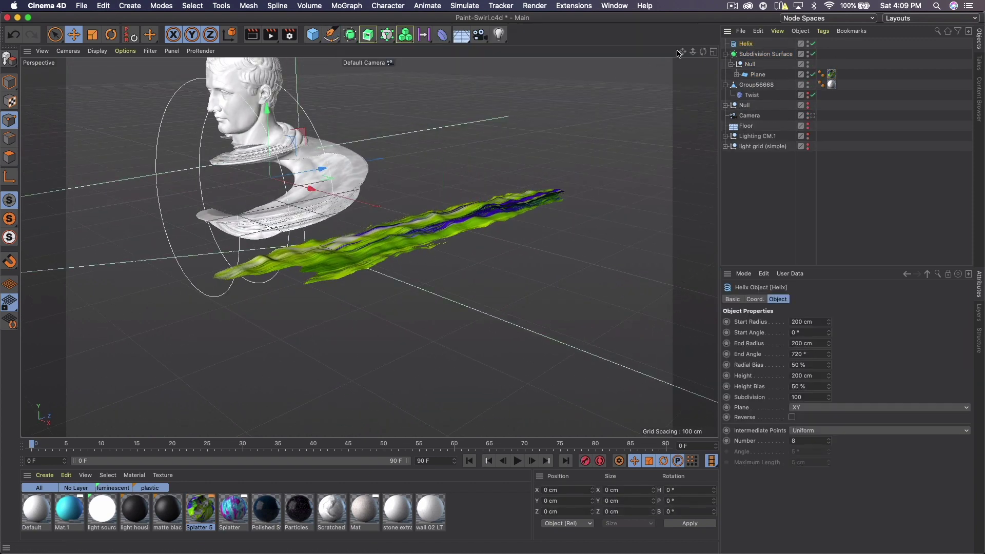
left_click_drag(678, 53, 703, 62)
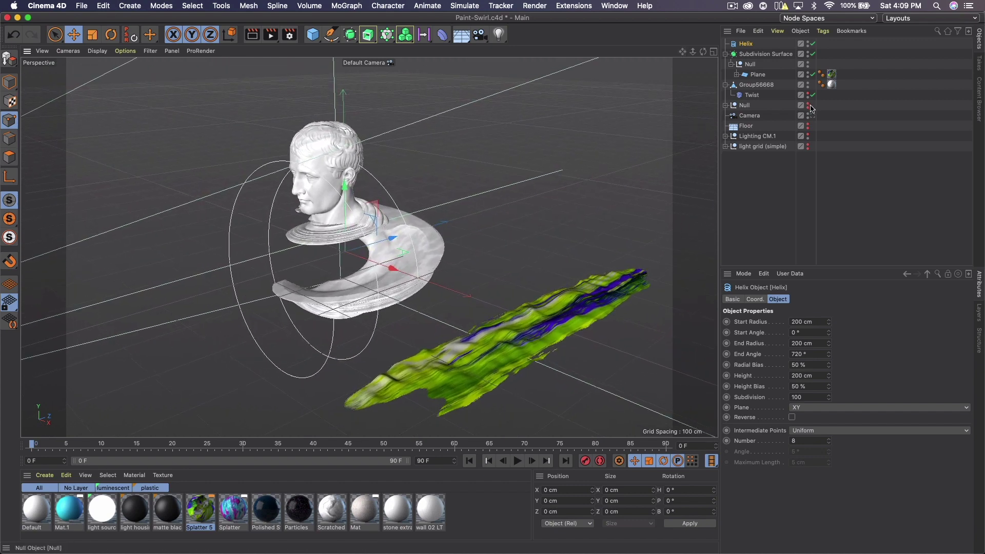
left_click(811, 116)
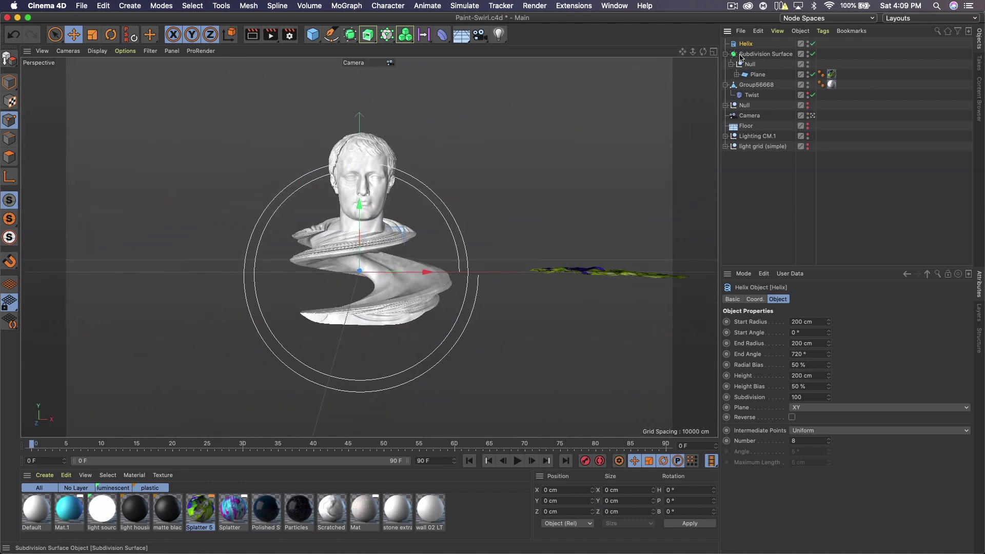
- Set the helix's plane to XZ and move it straight down below the statue
left_click(817, 410)
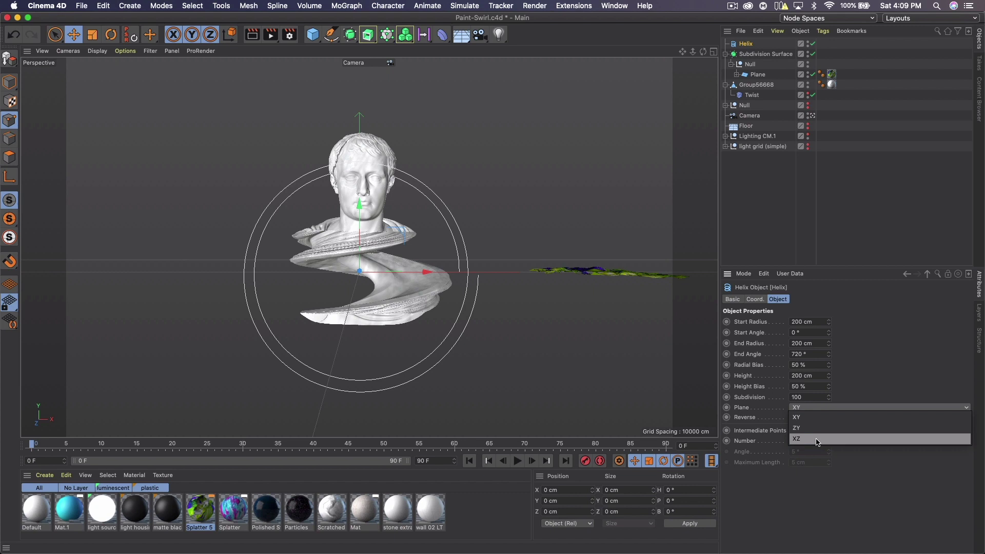
left_click(817, 440)
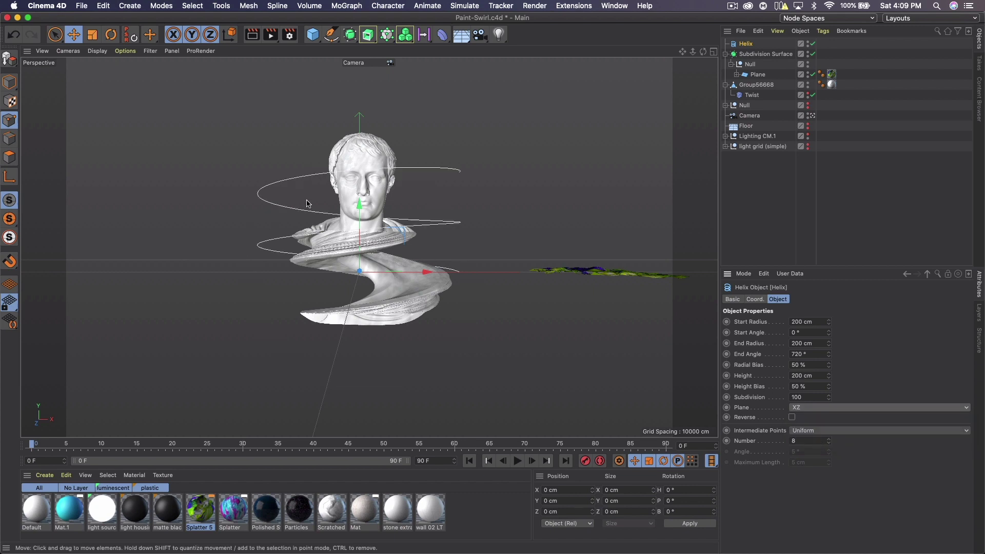
left_click_drag(362, 211, 366, 367)
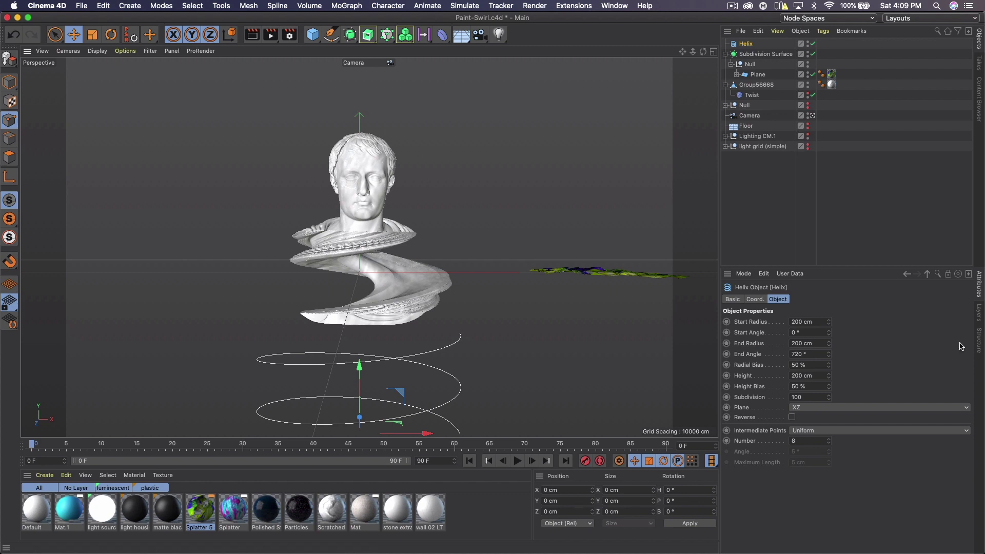
- Set the helix's start radius to 300 cm and its end radius to 250 cm
left_click(822, 322)
type("5")
left_click(808, 343)
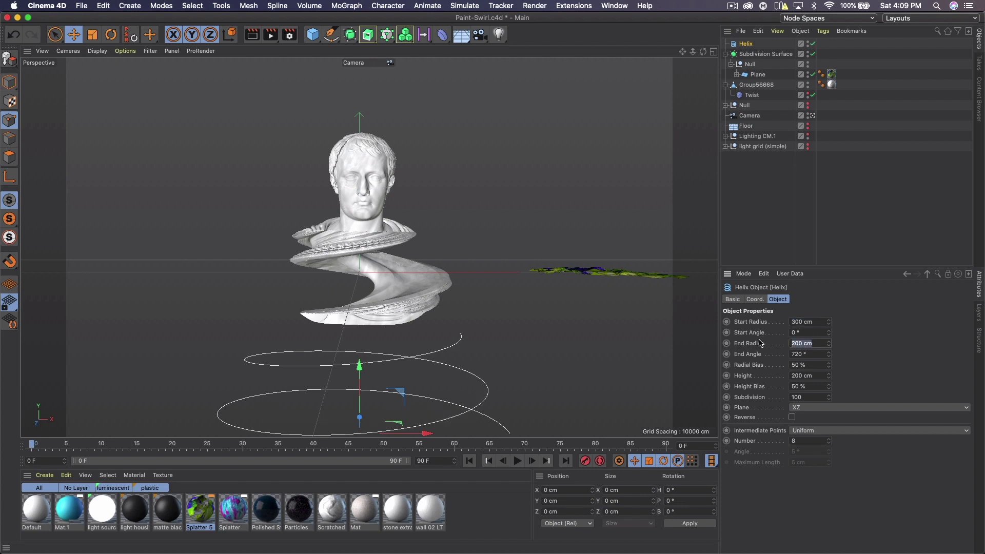
type("15")
type("0")
key("Tab")
key("Tab")
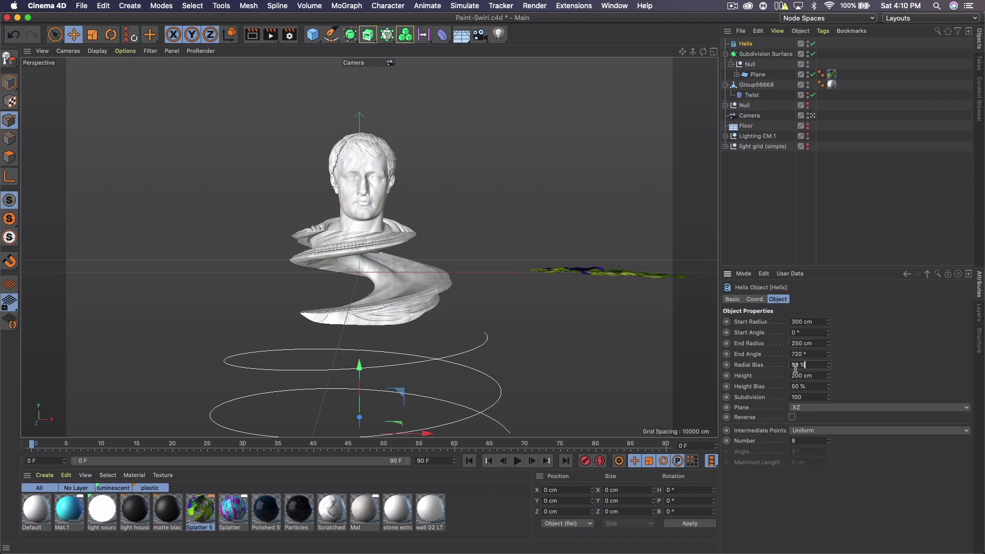
- Set the helix's radial bias to 70 % and its height to 750 cm
type("70")
key("Tab")
type("75")
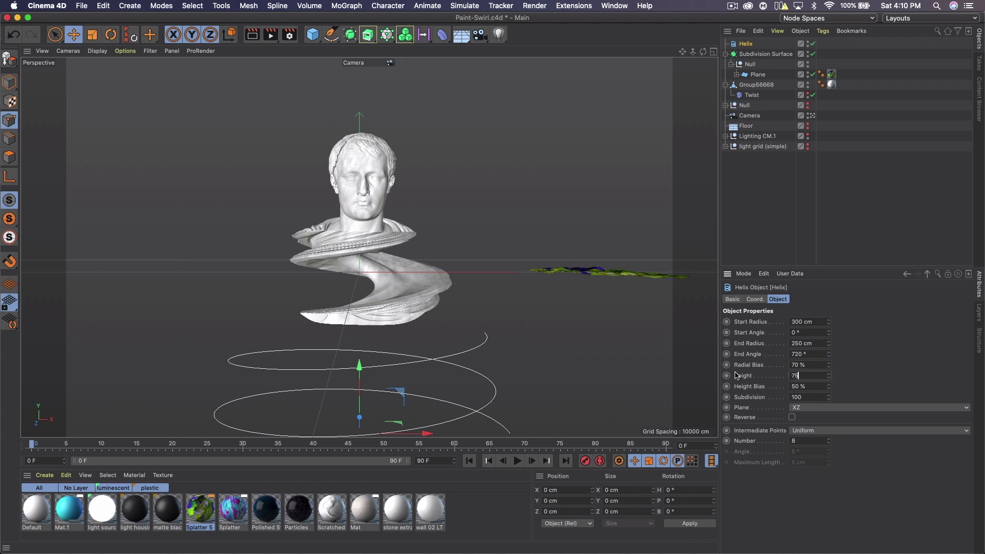
key("Return")
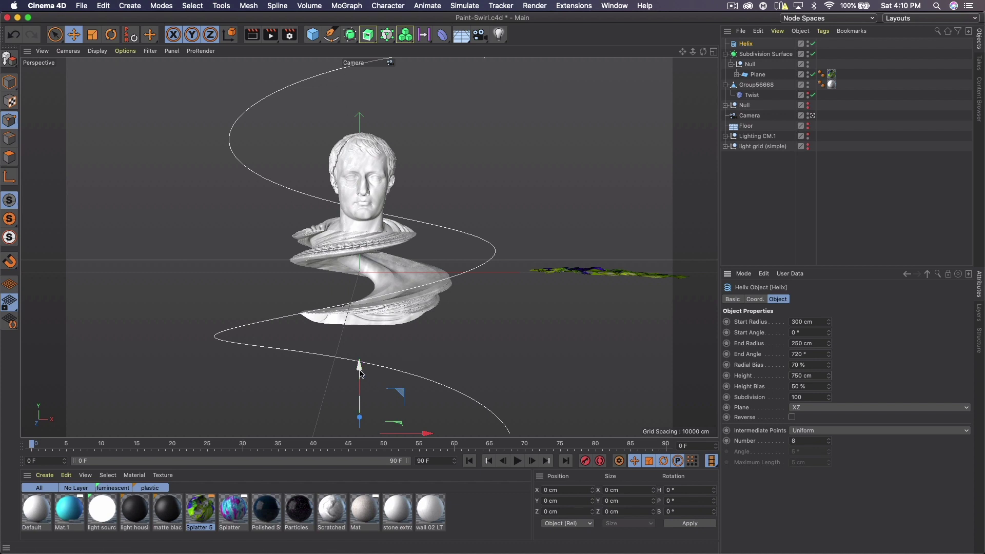
- Set the helix's height bias to 65 % and lower it so its coils surround the statue
mouse_move(359, 365)
left_mouse_down()
mouse_move(359, 357)
mouse_move(359, 379)
left_mouse_up()
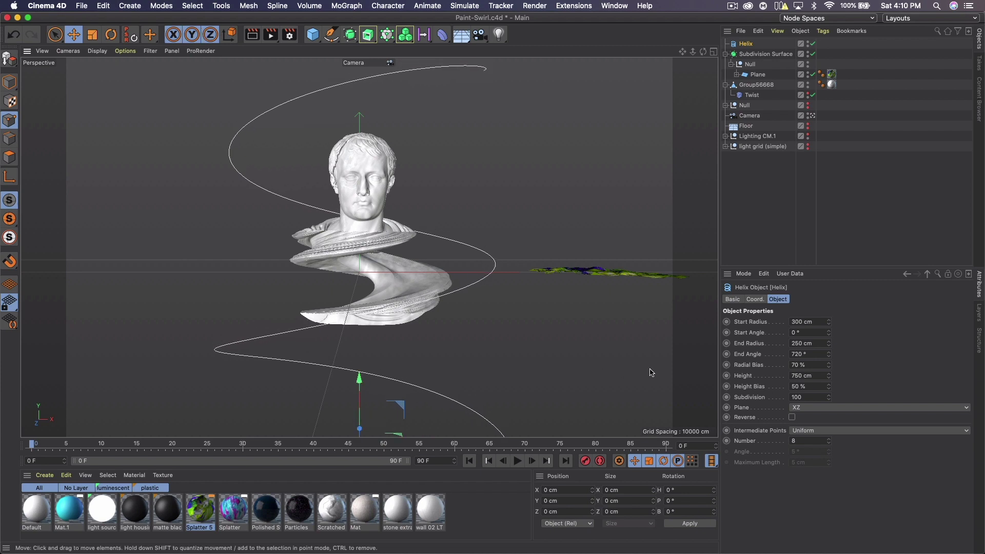
left_click(816, 386)
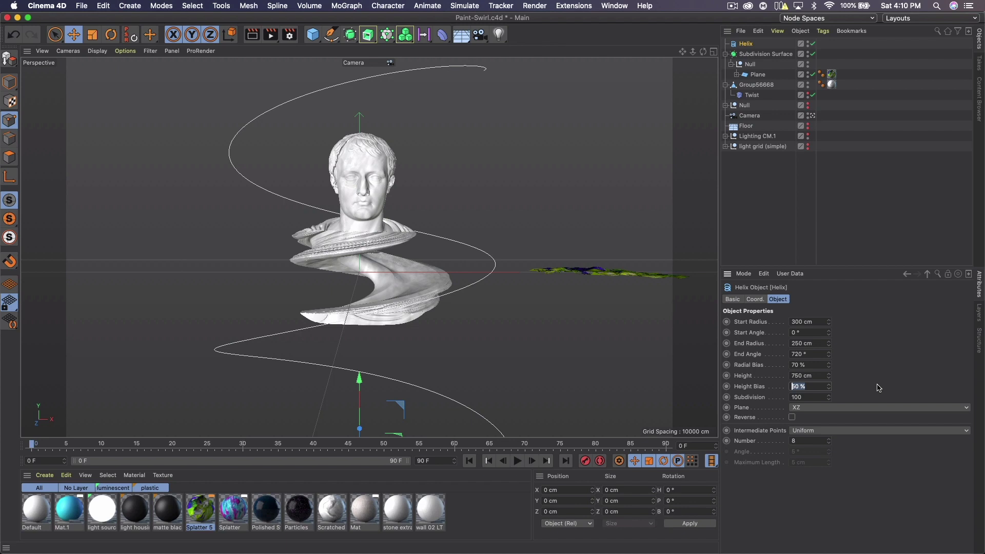
type("65")
key("Return")
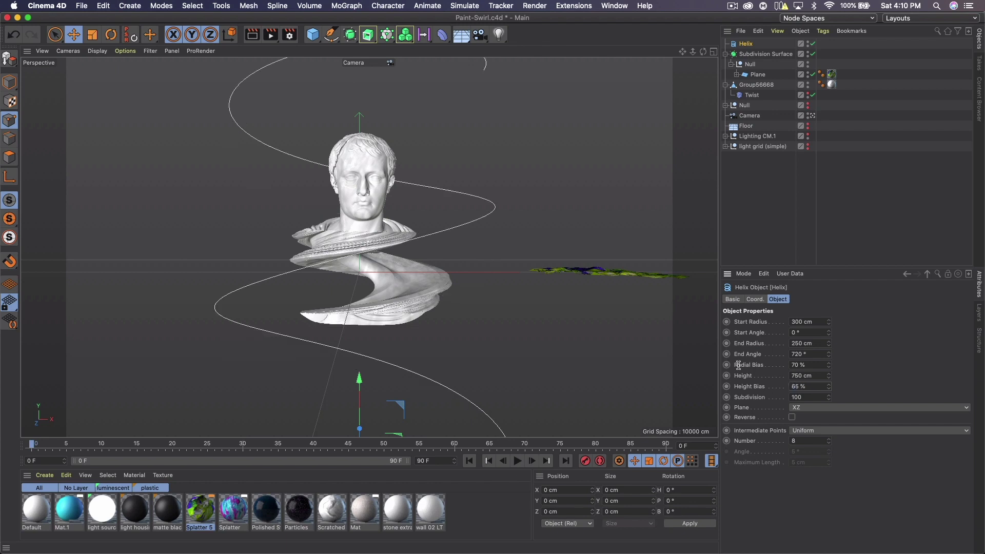
left_click_drag(359, 382, 370, 414)
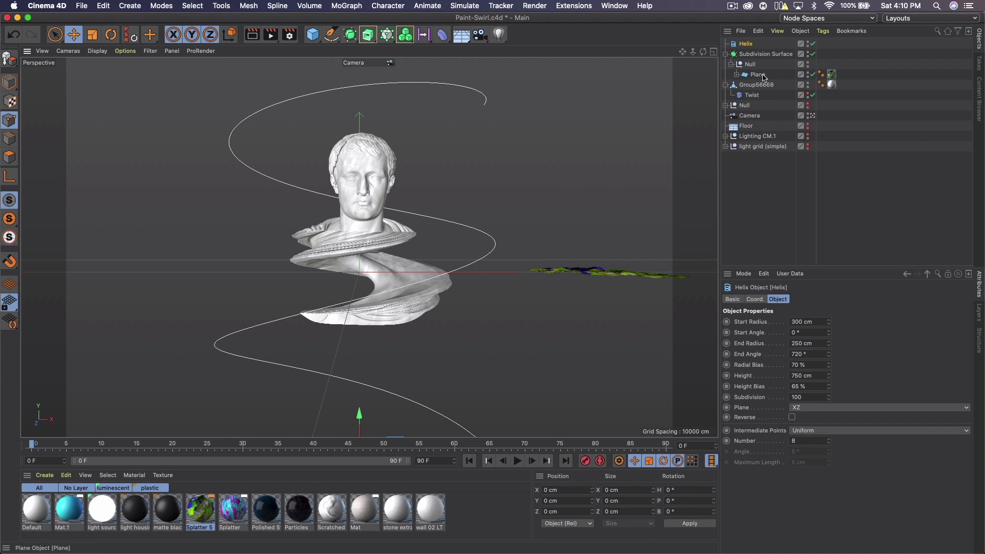
- Add a Spline Wrap deformer above the plane inside the Subdivision Surface's null and assign the Helix as its spline
left_click_drag(442, 34, 713, 141)
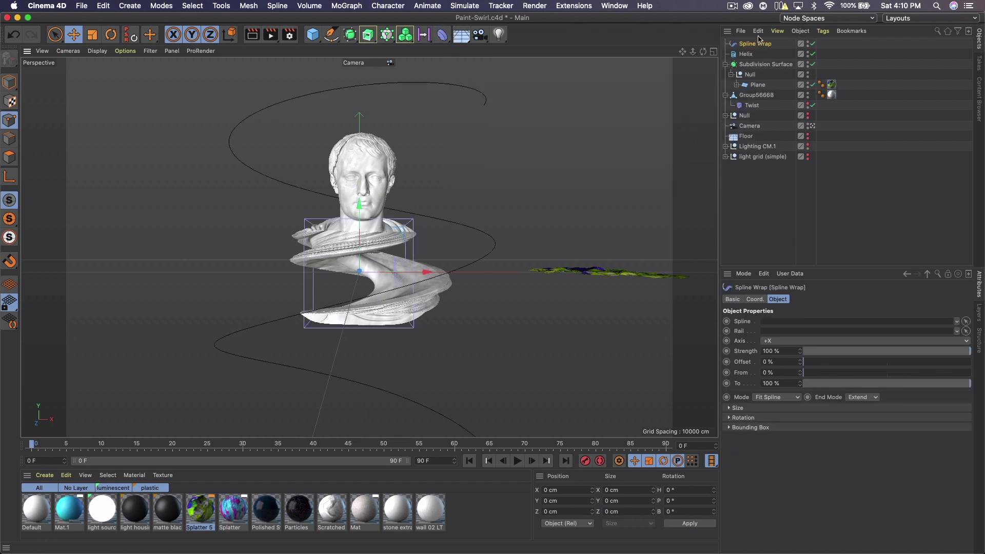
left_click_drag(759, 42, 756, 76)
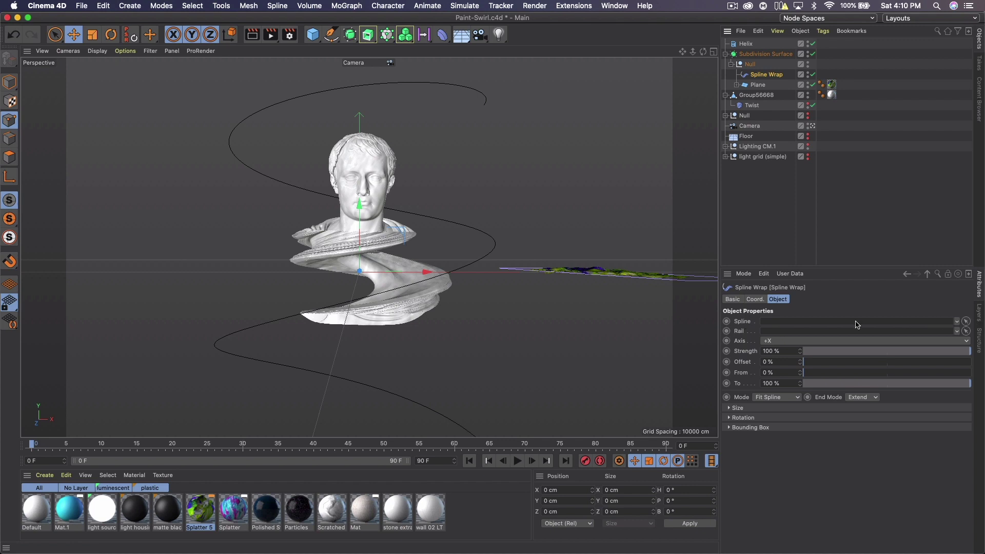
left_click(966, 321)
left_click(749, 45)
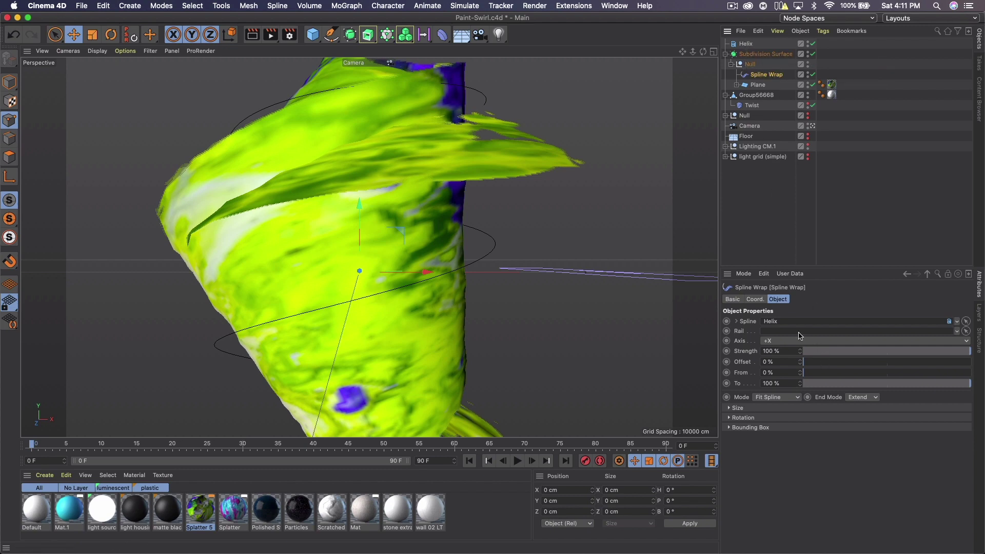
- Set the Spline Wrap's axis to +Z and its offset to 13 %
left_click(773, 341)
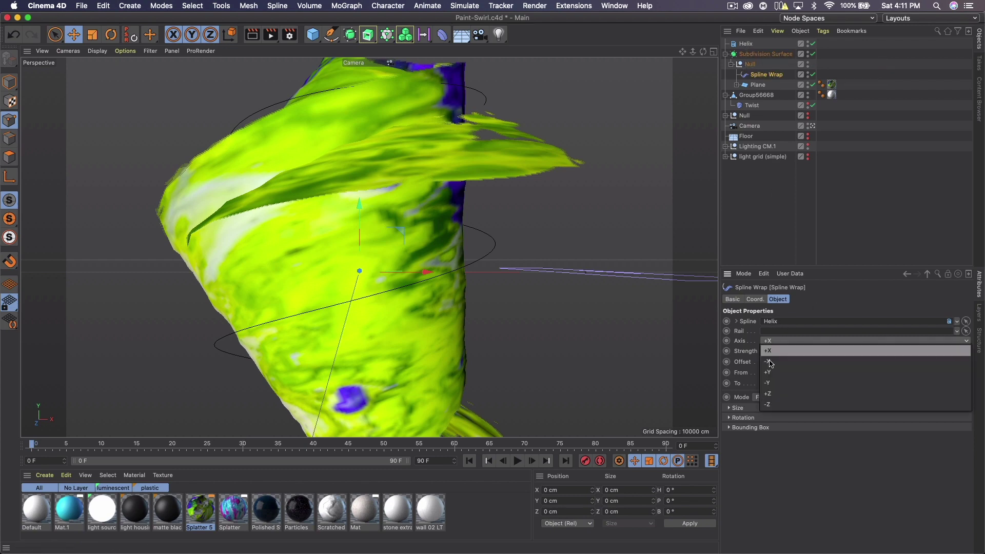
left_click(772, 394)
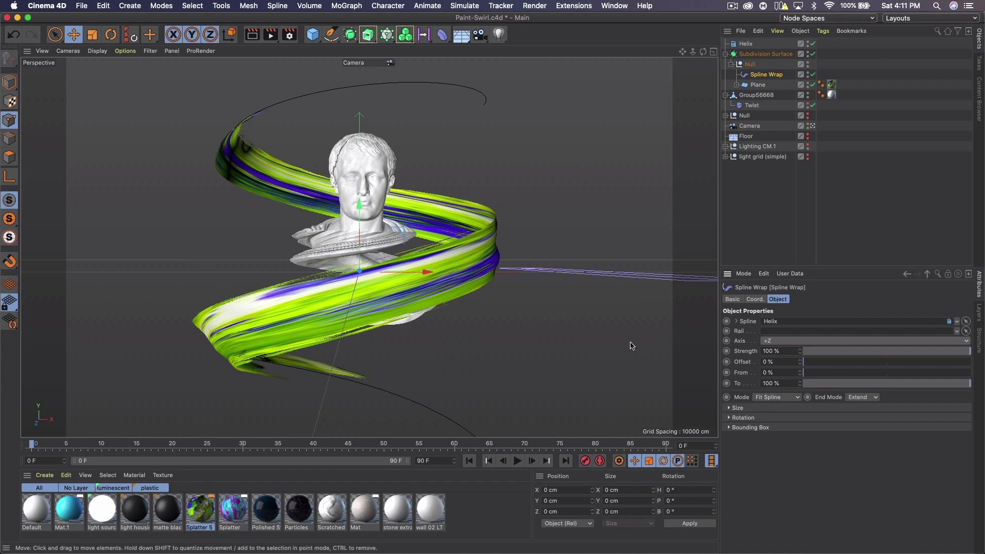
left_click_drag(805, 365, 825, 365)
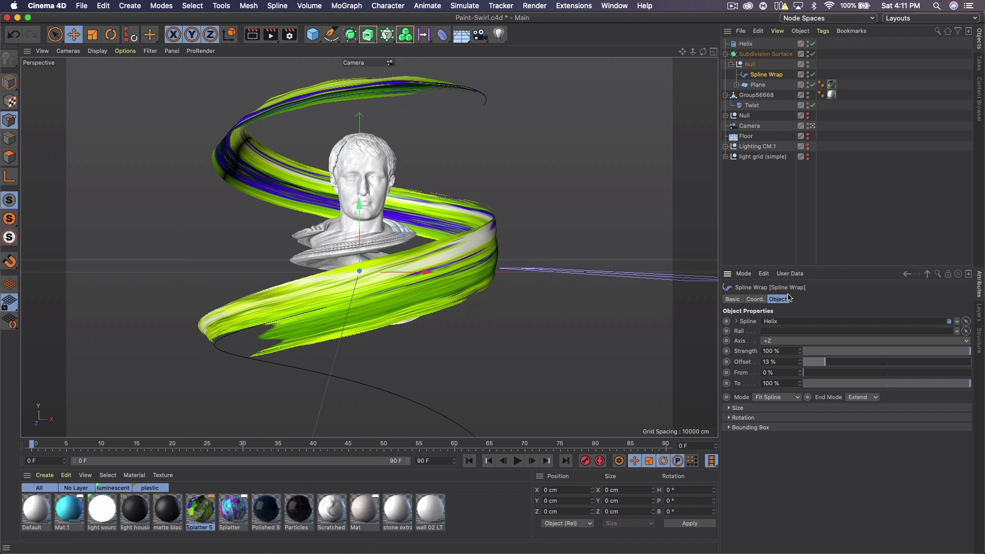
- Shape the Spline Wrap's size curve with a midpoint at full size, lowering the start to about 0.3 and the end to about 0.2
left_click(730, 409)
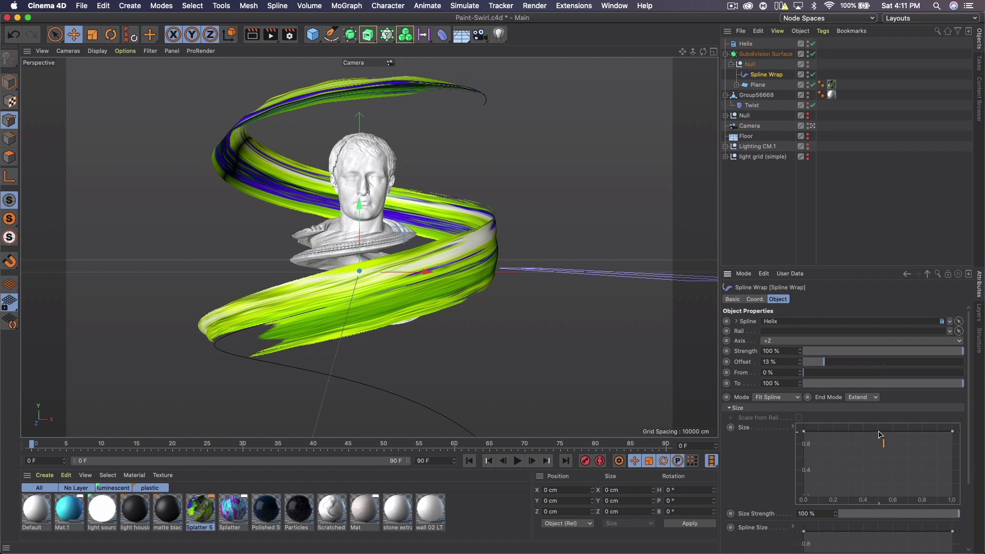
left_click(879, 433)
left_click_drag(803, 431, 807, 480)
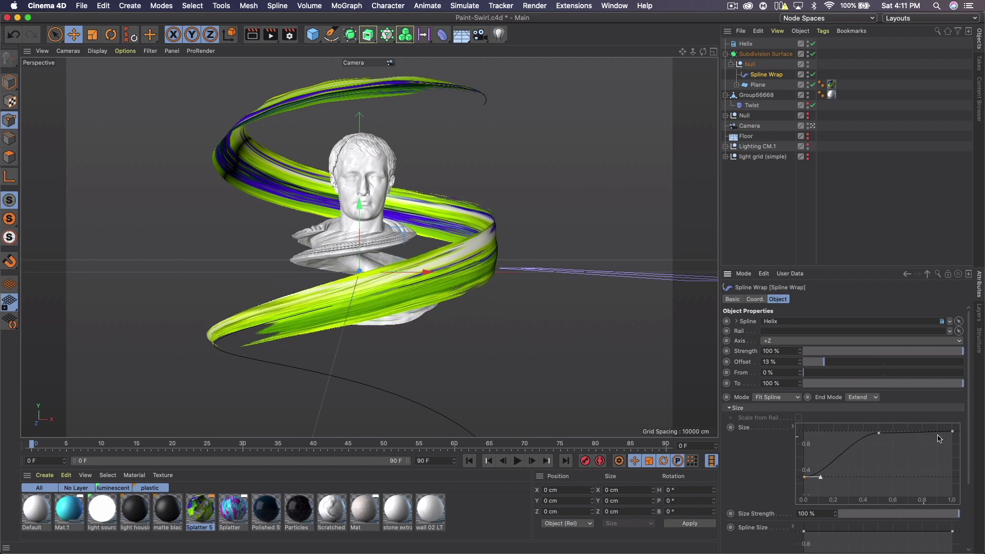
left_click_drag(955, 435, 959, 489)
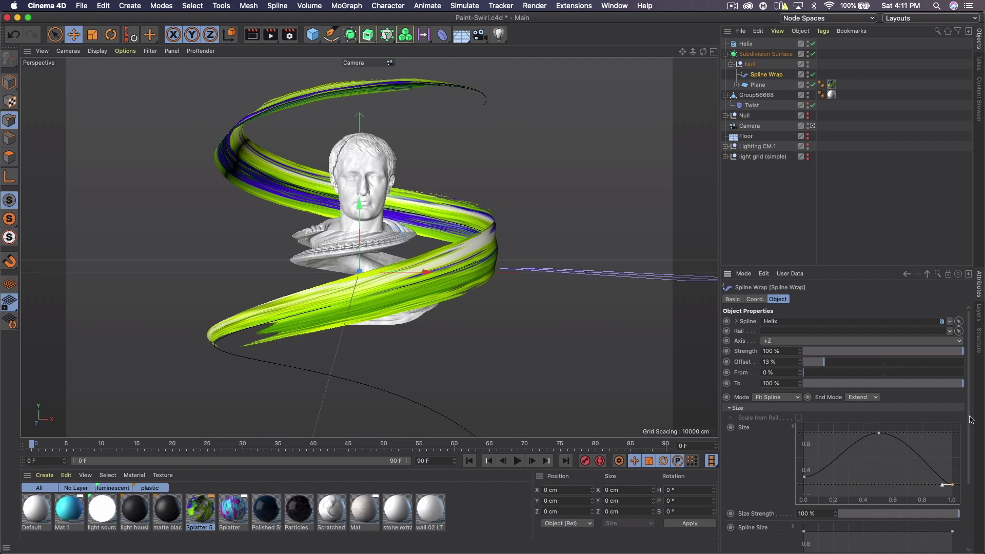
- Raise the start point of the Spline Wrap's rotation curve to about 0.4
left_click_drag(970, 421, 968, 492)
left_click(732, 539)
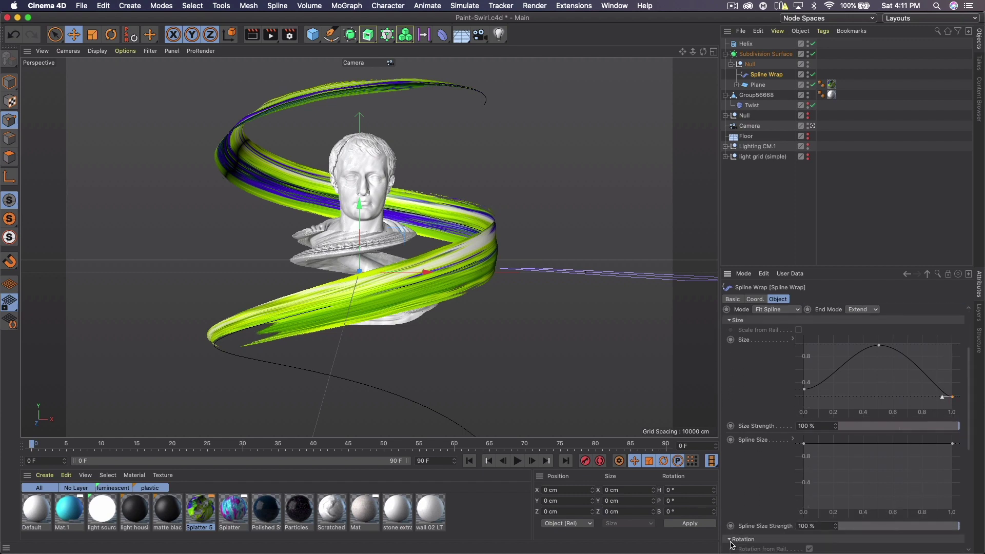
scroll(740, 493, "down", 3)
scroll(741, 492, "down", 2)
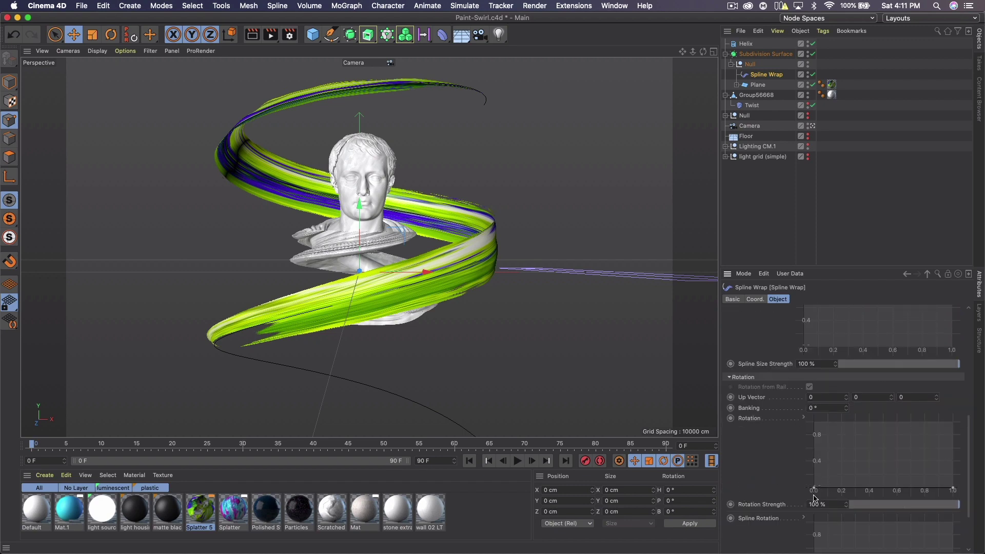
left_click_drag(813, 488, 815, 461)
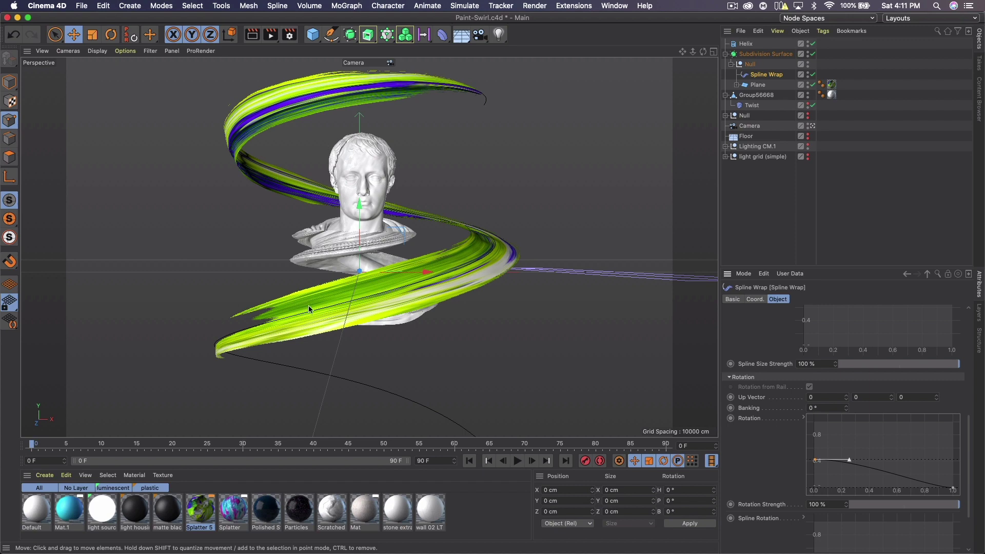
- Lower the helix slightly, and rotate it together with the Subdivision Surface and statue to about H 10.6°, P -13.1°, B 352.1°
left_click(745, 44)
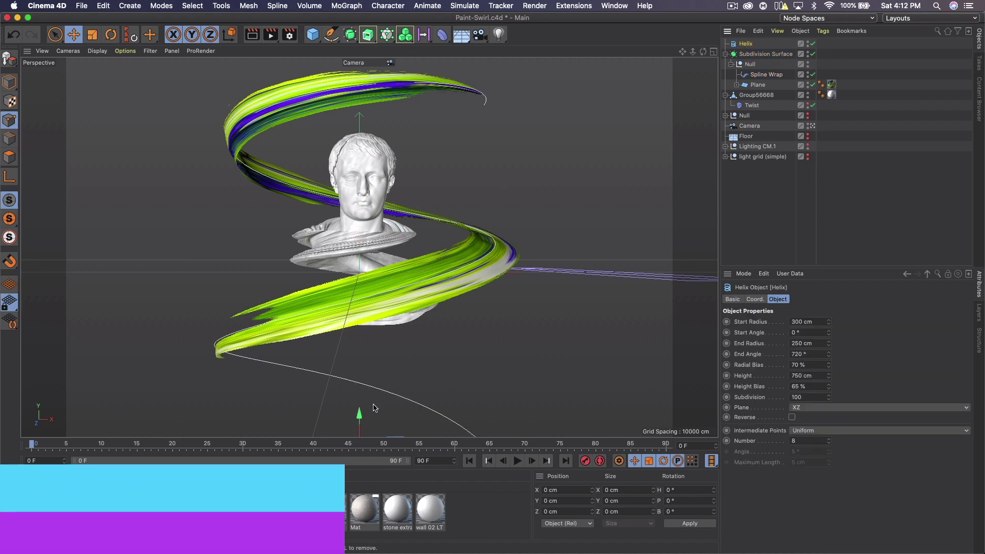
left_click_drag(359, 411, 359, 427)
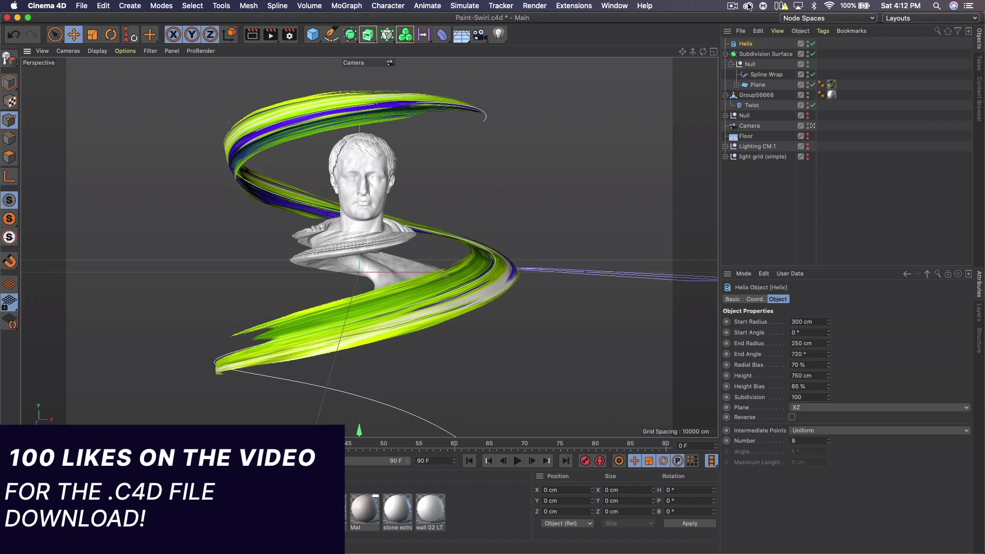
left_click(725, 54)
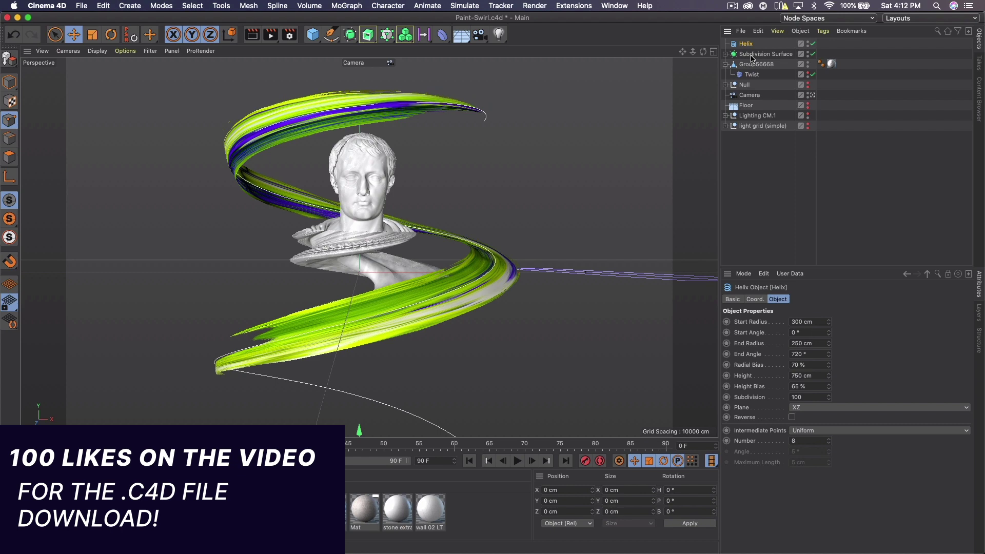
left_click(752, 55, "shift")
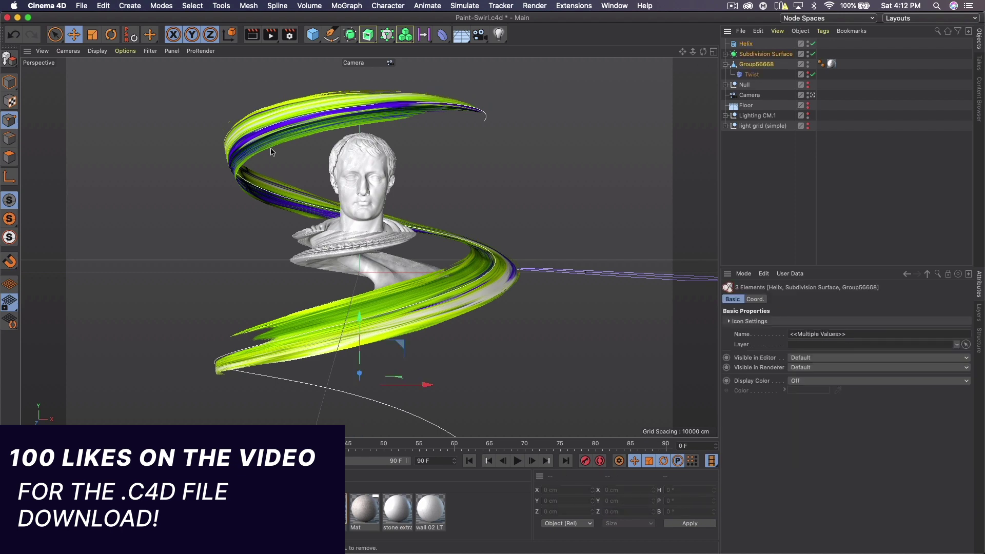
left_click(111, 35)
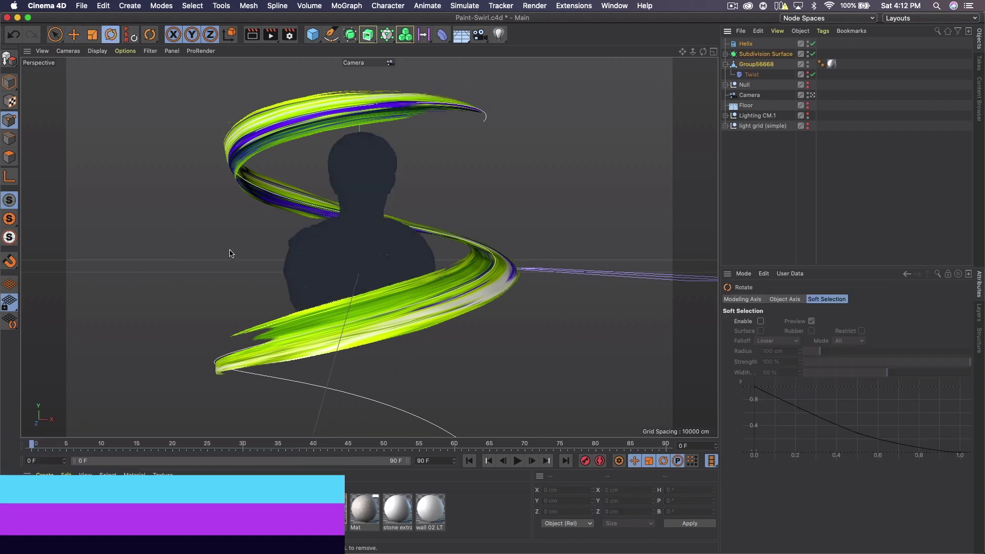
left_click(9, 82)
left_click_drag(374, 374, 395, 354)
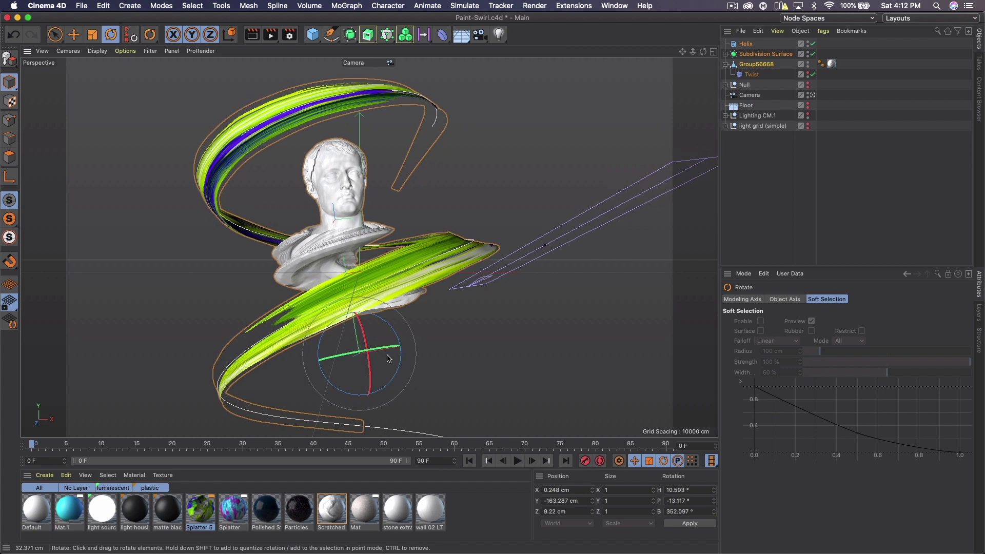
- Rotate the helix alone slightly to about H 10.8°, P -13°, B -7.1°
left_click(748, 44)
left_click_drag(271, 124, 262, 121)
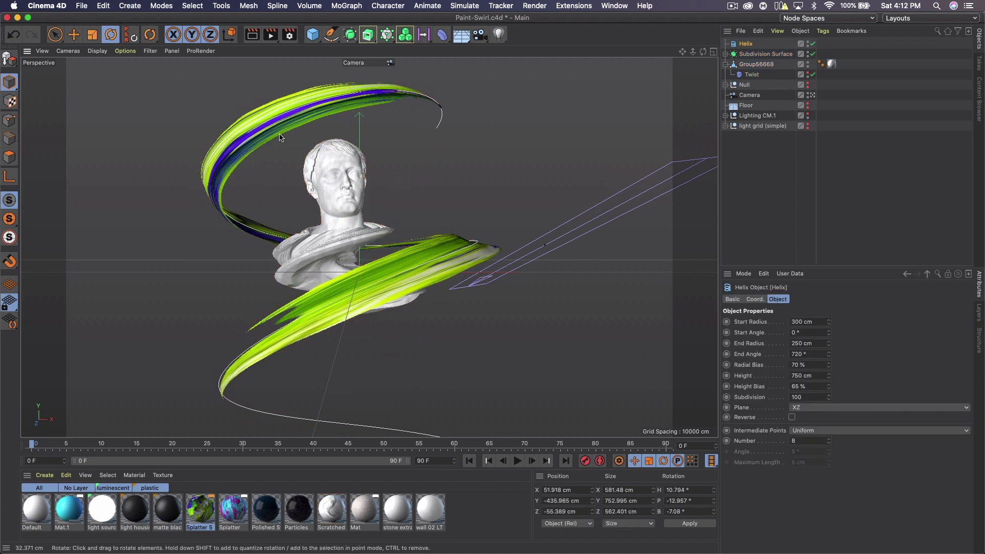
- Undo the helix's last rotation and move the helix to about X 71.9 cm, Y -468.2 cm, Z -55 cm
key("ctrl+z")
key("e")
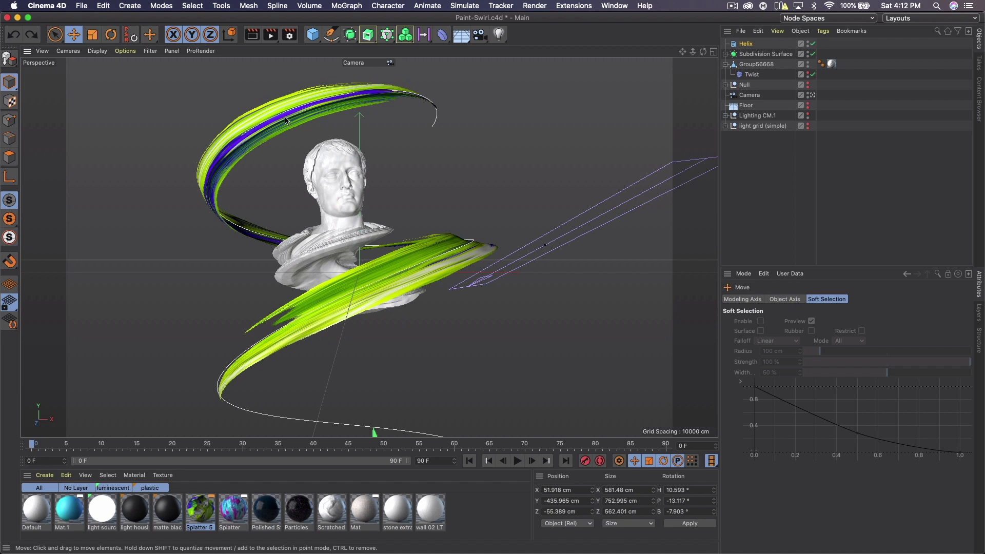
left_click_drag(285, 122, 289, 135)
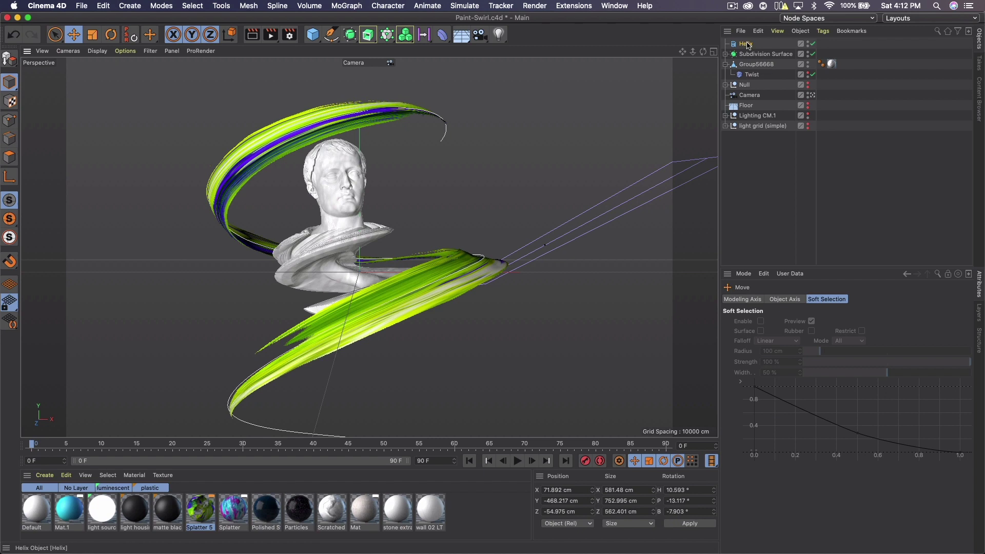
- Group the Helix and the Subdivision Surface together in a null
left_click(748, 45)
left_click(743, 54, "shift")
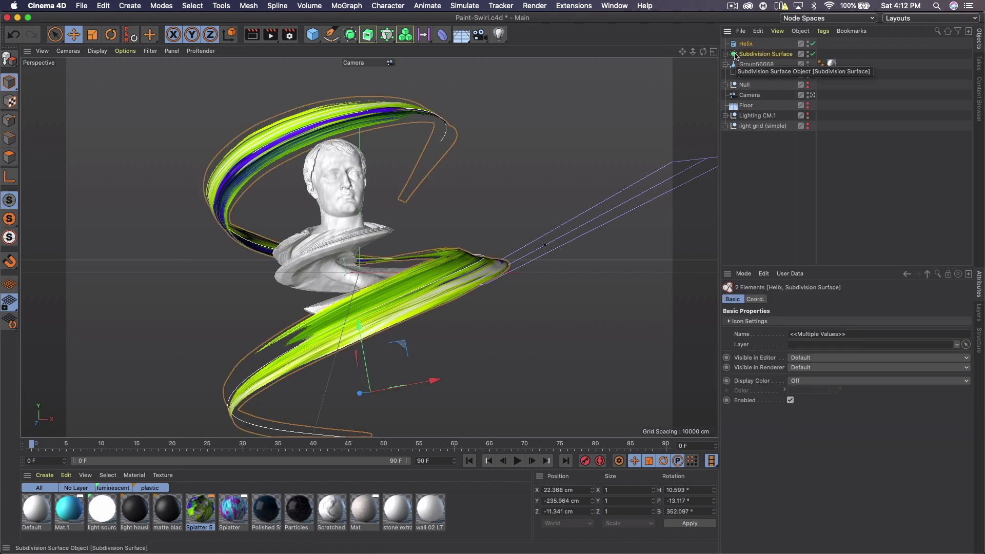
key("alt+g")
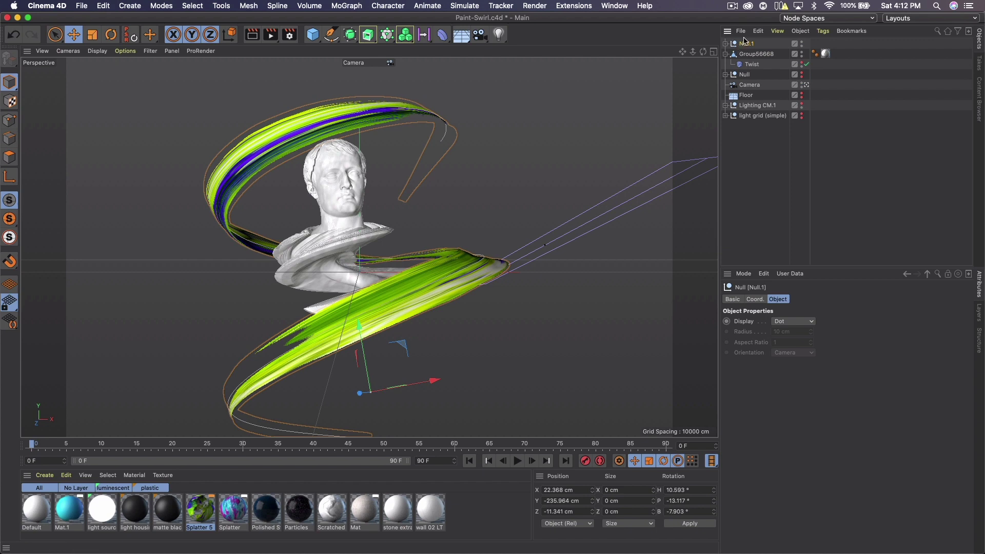
- Duplicate the paint-stroke group and scale the copy's helix down to about 424 × 550 × 411 cm
key("alt+g")
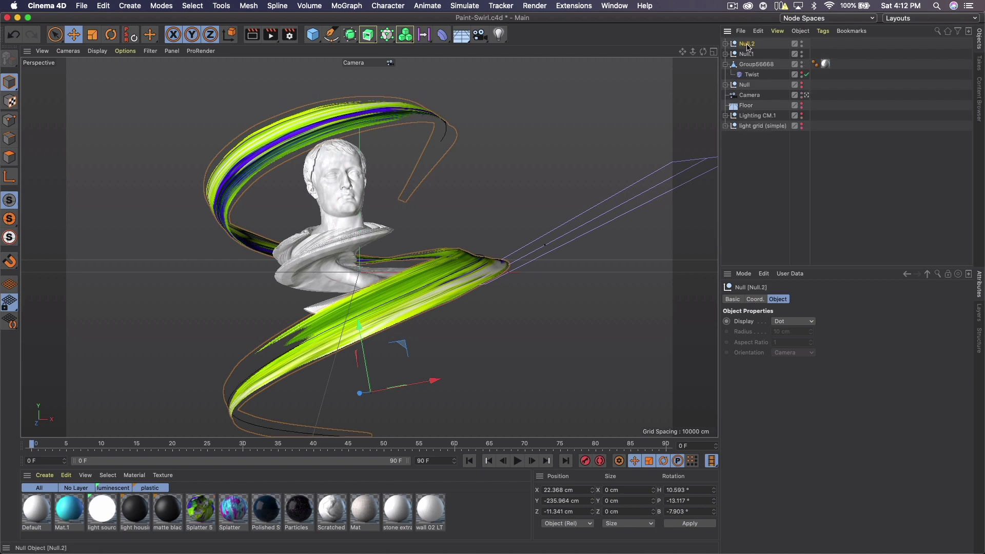
left_click(726, 43)
left_click(751, 54)
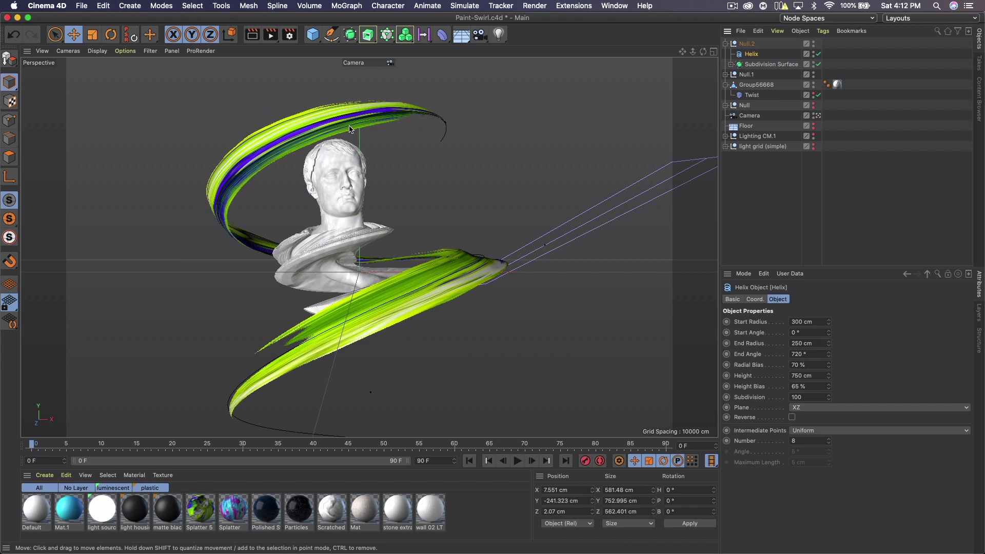
left_click(91, 35)
left_click_drag(594, 236, 502, 280)
- Raise the copied helix to about X -2.3 cm, Y -78.5 cm, Z -32 cm and rotate its heading to about 177°
left_click(74, 35)
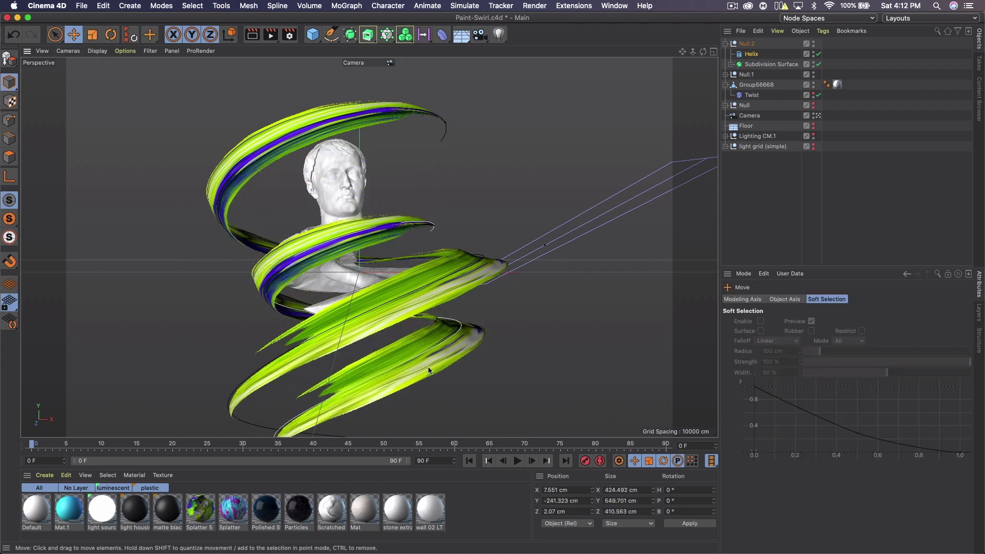
left_click_drag(418, 357, 408, 279)
left_click(111, 35)
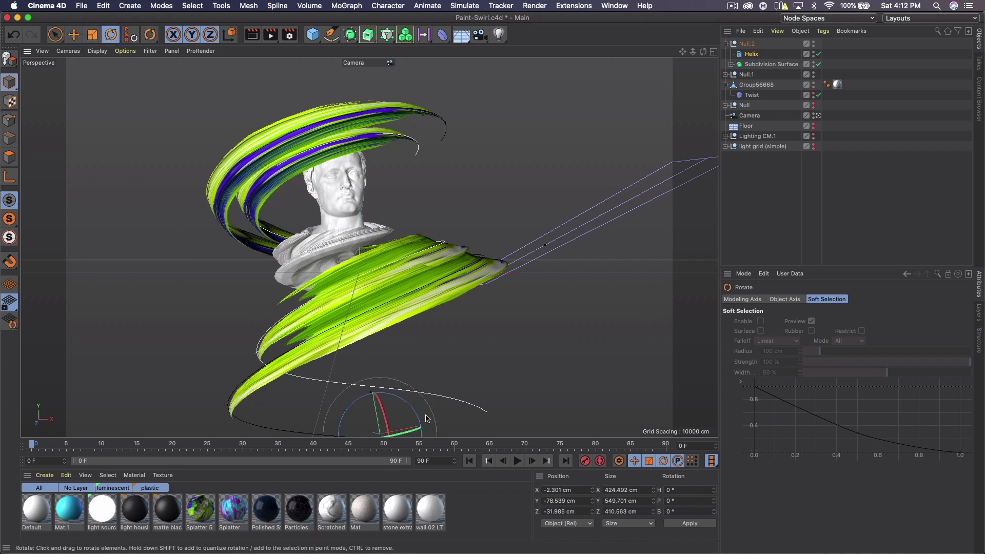
left_click_drag(407, 438, 619, 343)
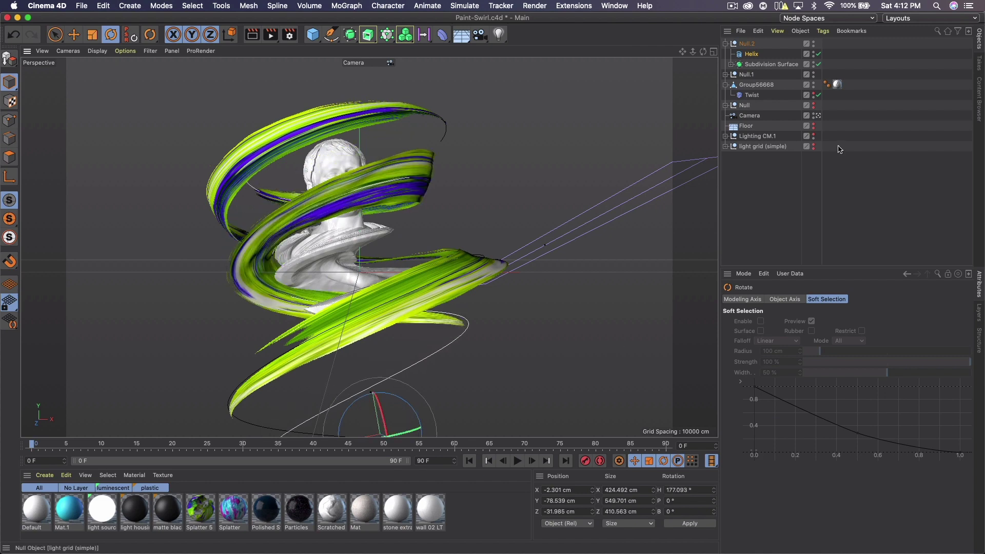
- Set the width of the Plane in the duplicated group to 70 cm
left_click(731, 64)
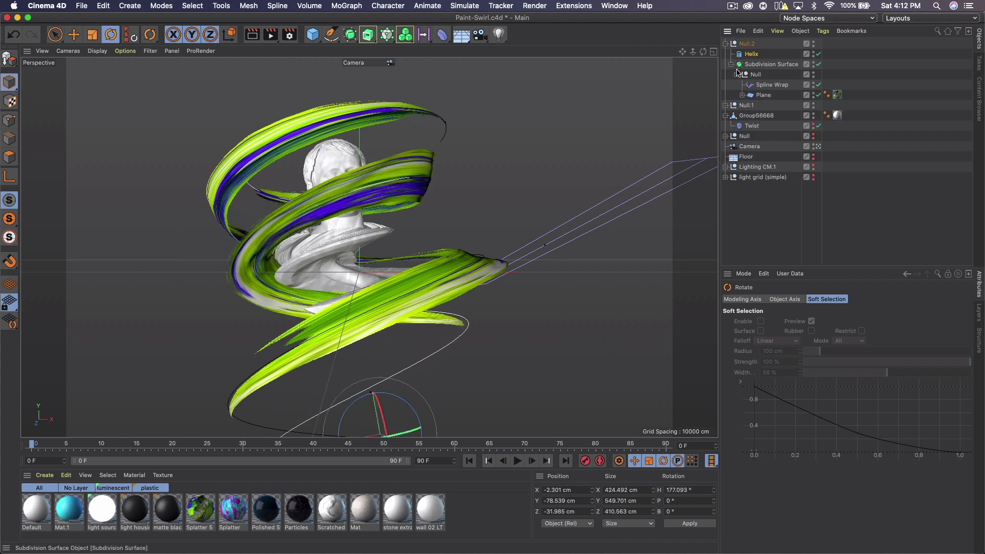
left_click(763, 95)
left_click(808, 320)
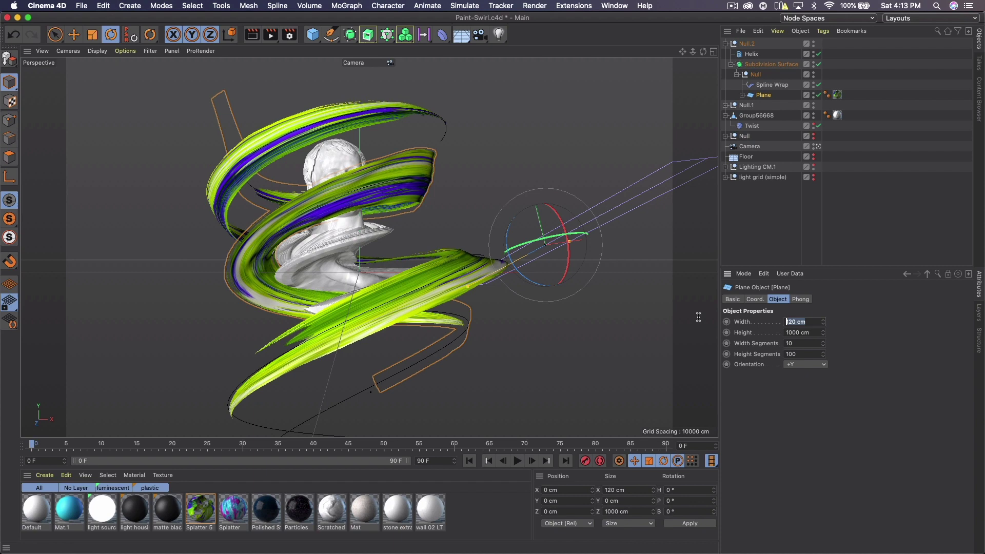
type("70")
key("Return")
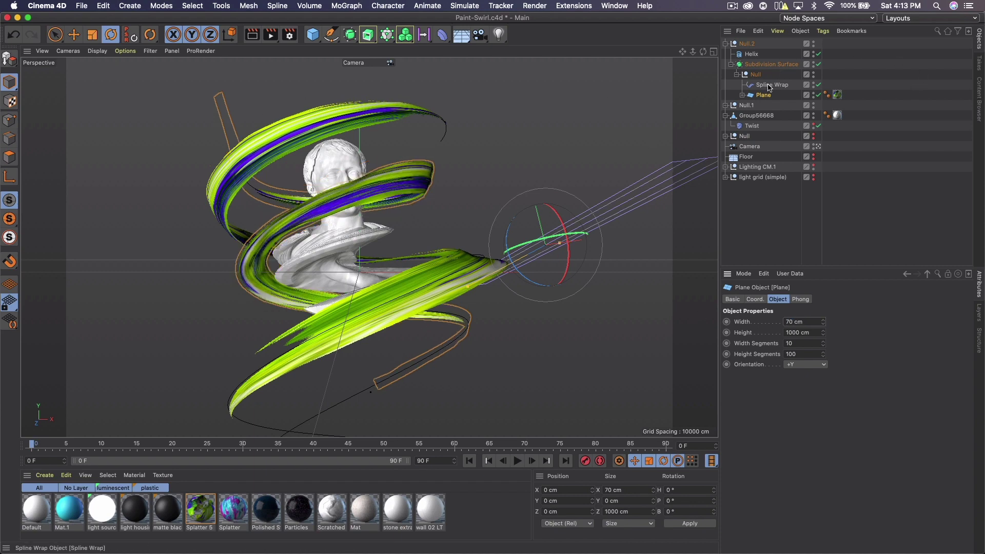
- Set the Height Bias of the duplicated group's helix to 30%
left_click(753, 54)
left_click(760, 86)
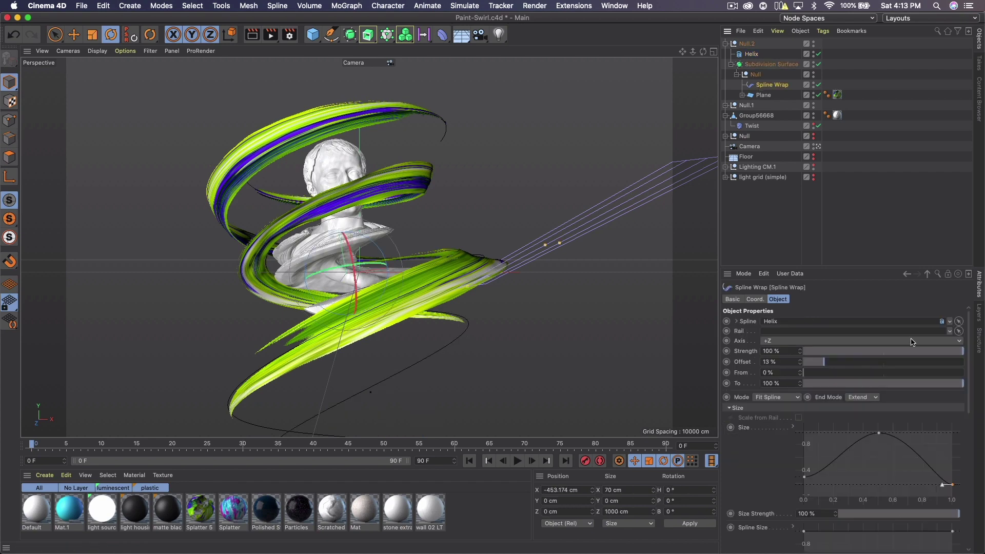
key("super+z")
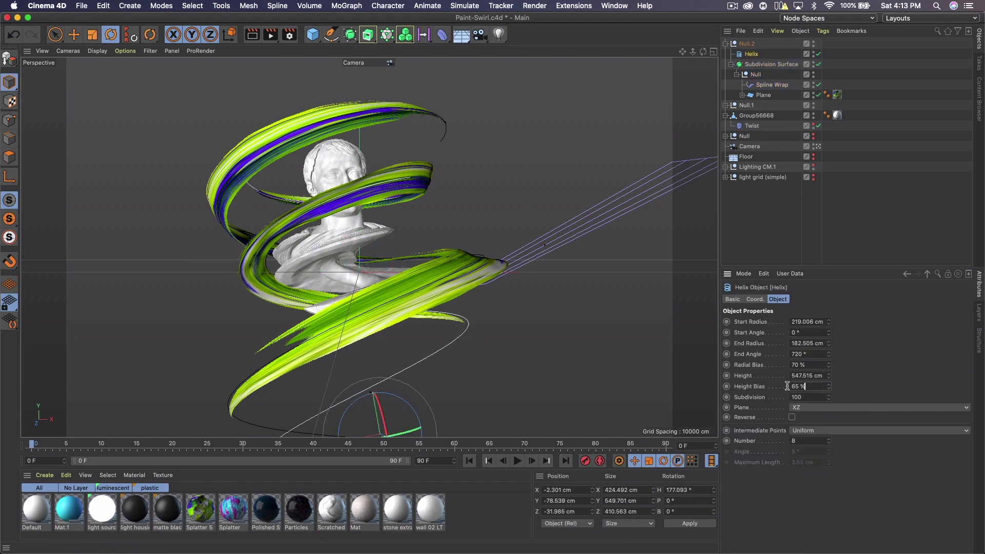
double_click(810, 386)
type("30")
key("Return")
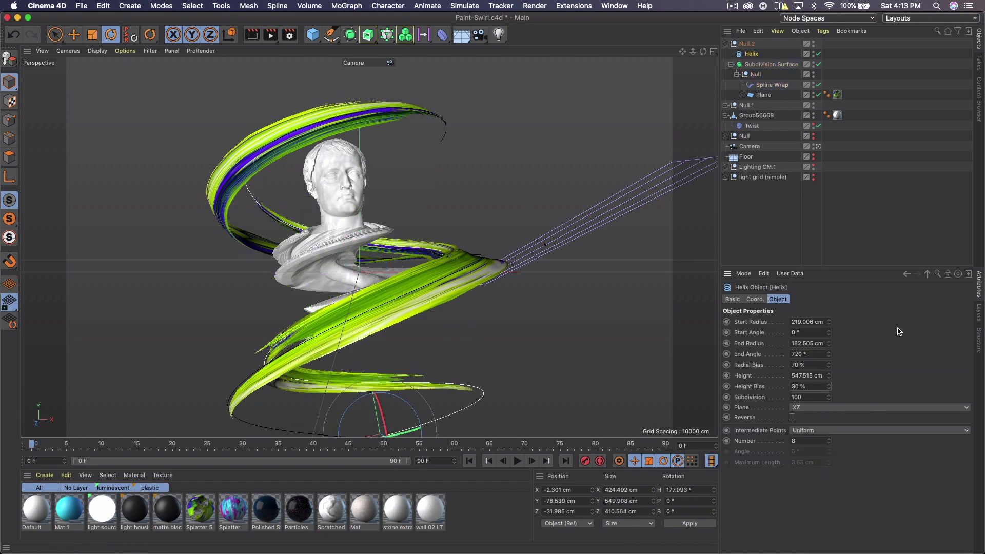
- Move the copied helix up to about X -15.1 cm, Y -8 cm, Z -44.7 cm and deselect it
key("e")
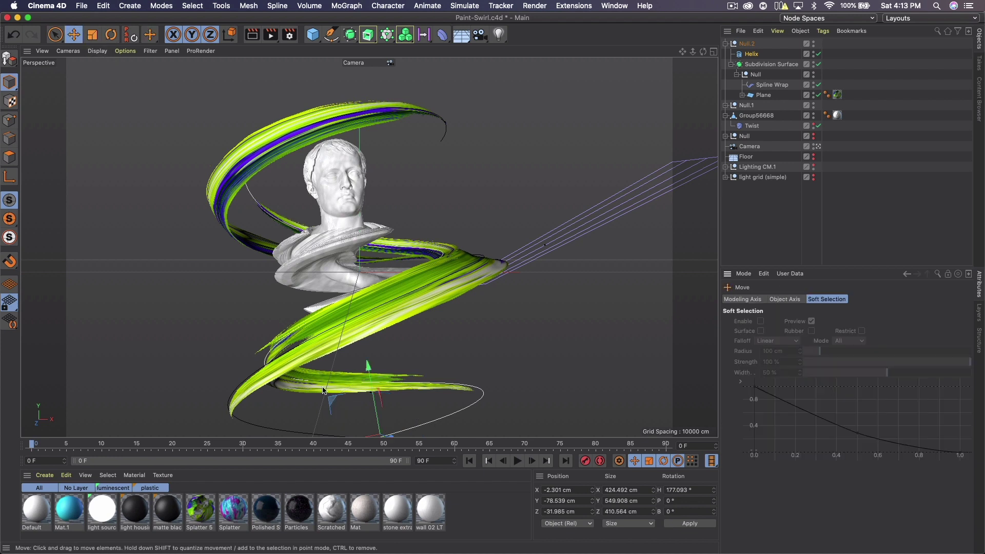
left_click_drag(323, 390, 310, 350)
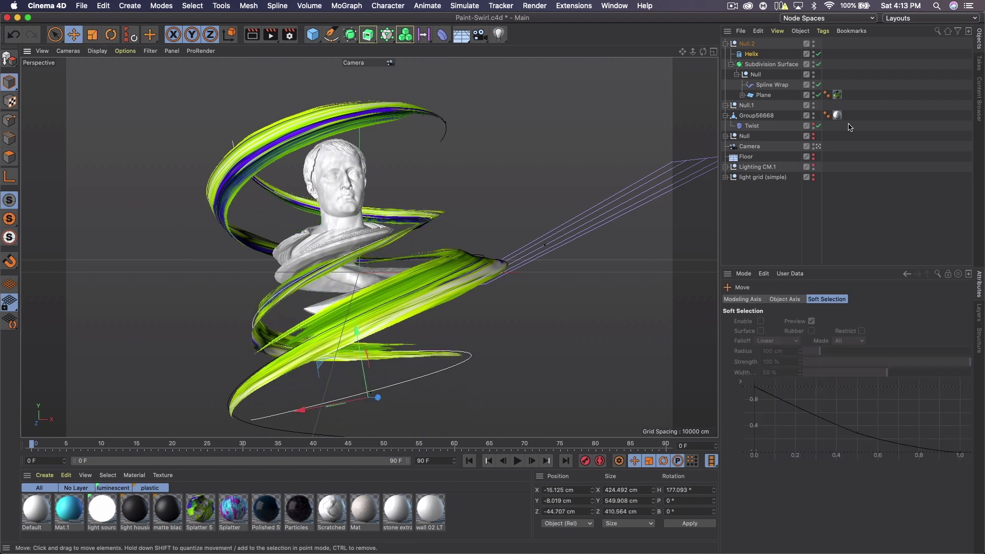
left_click(277, 268)
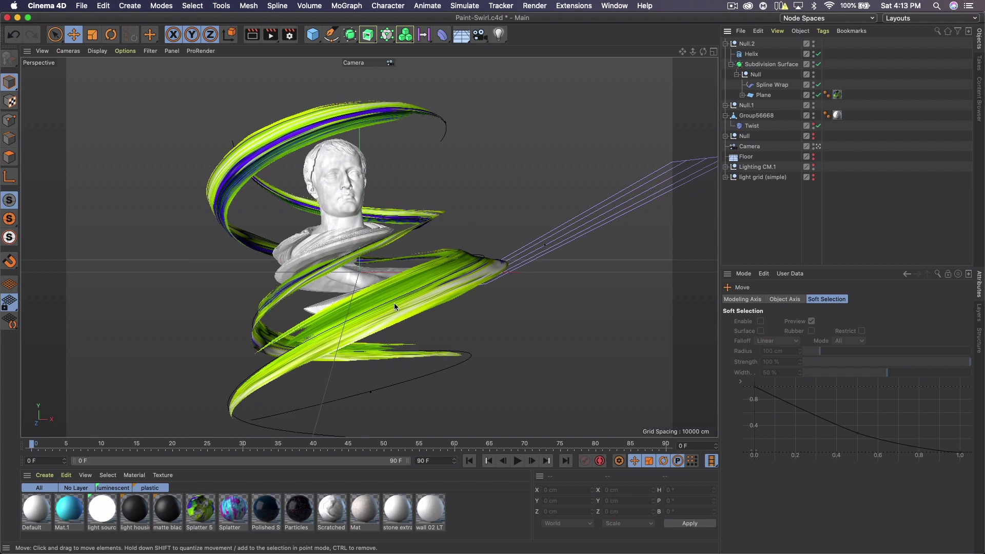
- Hide the statue in the viewport and delete the duplicated paint-stroke group Null.2
left_click(725, 43)
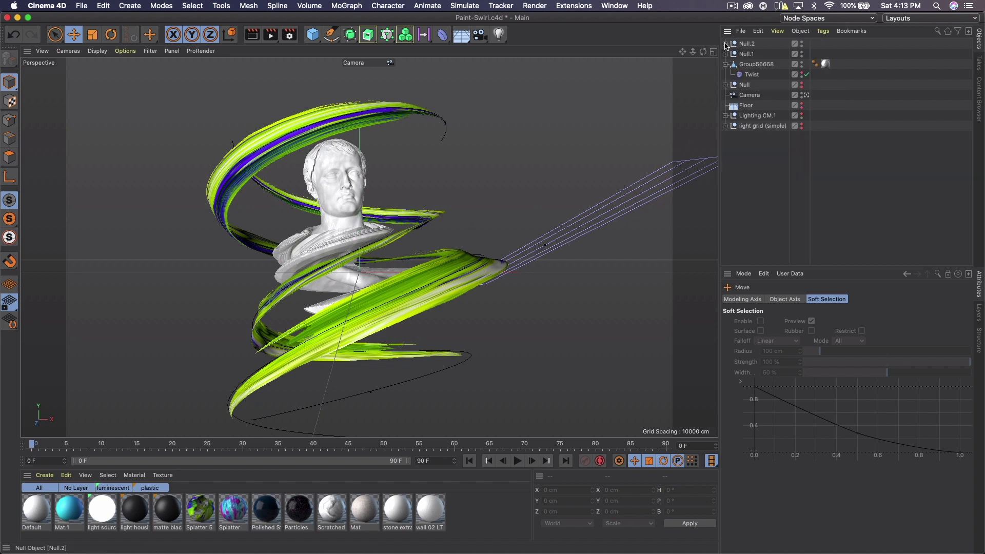
left_click(802, 63)
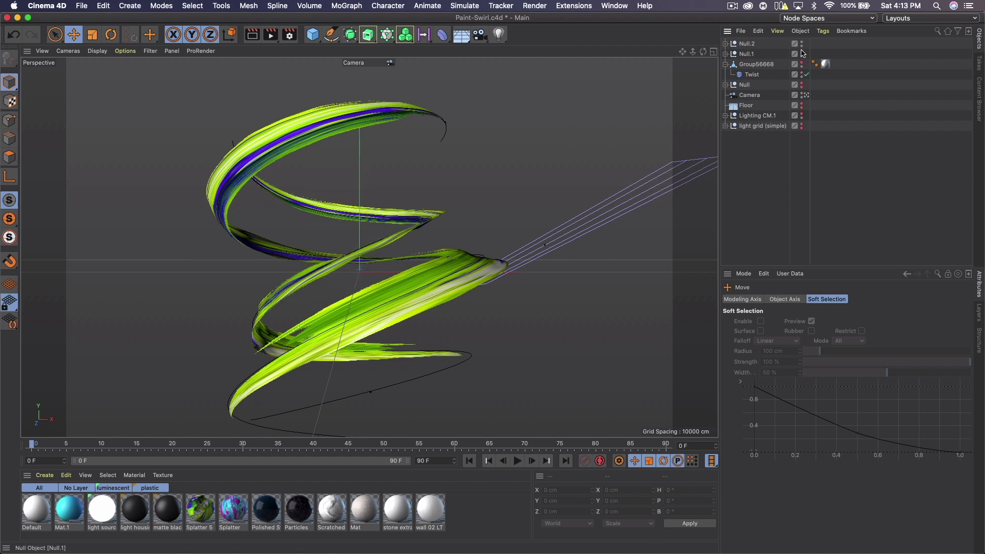
left_click(748, 44)
key("Delete")
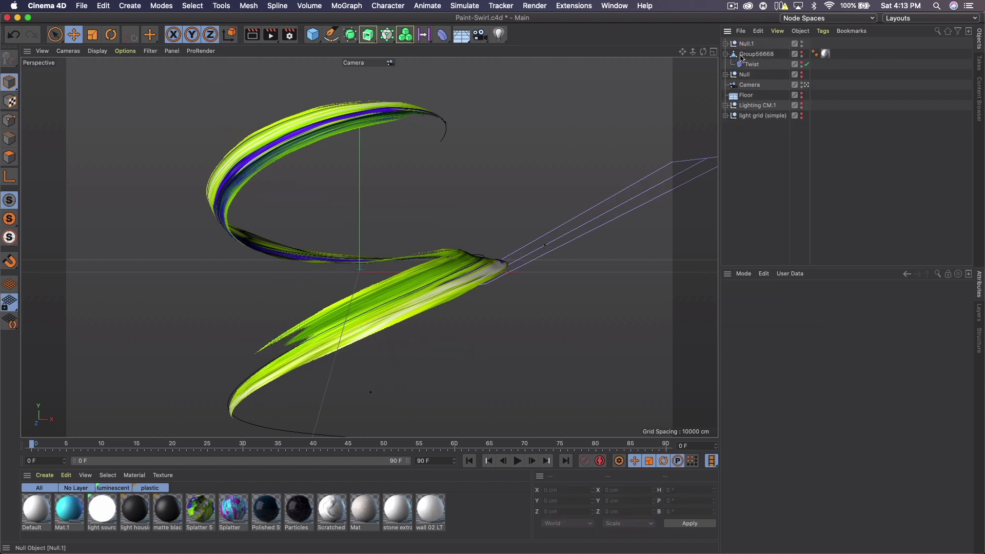
- Rotate the Null.1 paint-stroke group to about H 12.4°, P -11.5°, B 0°, and undo the further test rotation
left_click(748, 44)
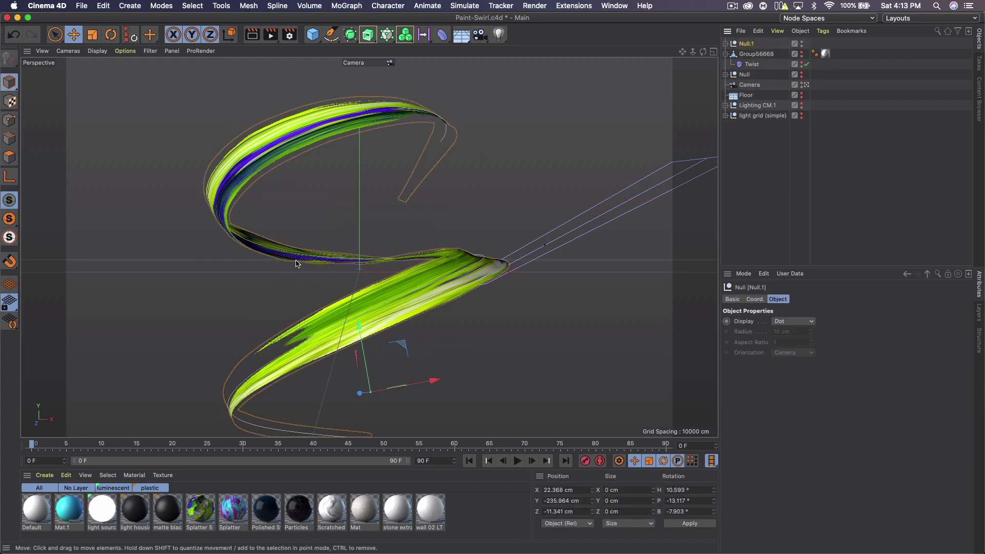
left_click(111, 34)
left_click_drag(444, 314, 421, 354)
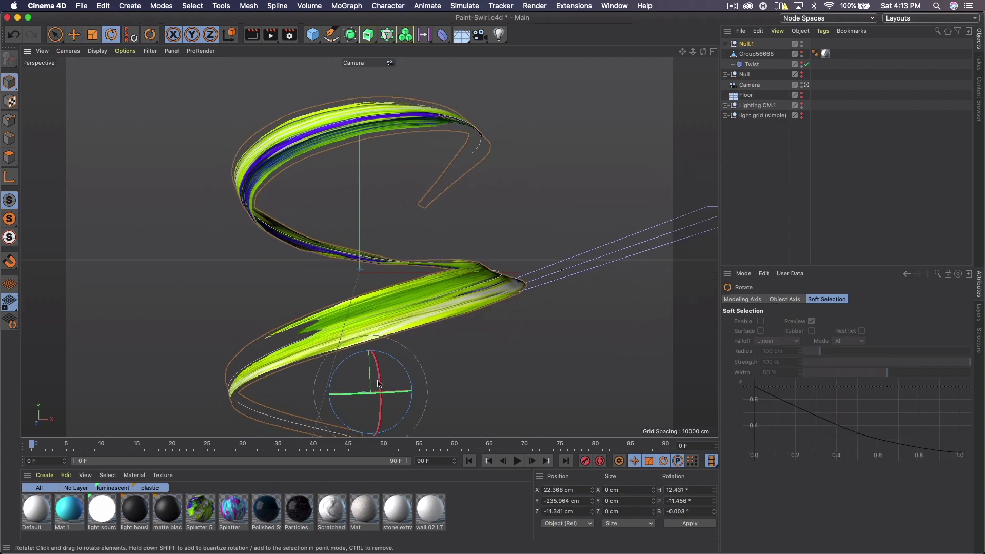
left_click_drag(359, 386, 439, 317)
key("super+z")
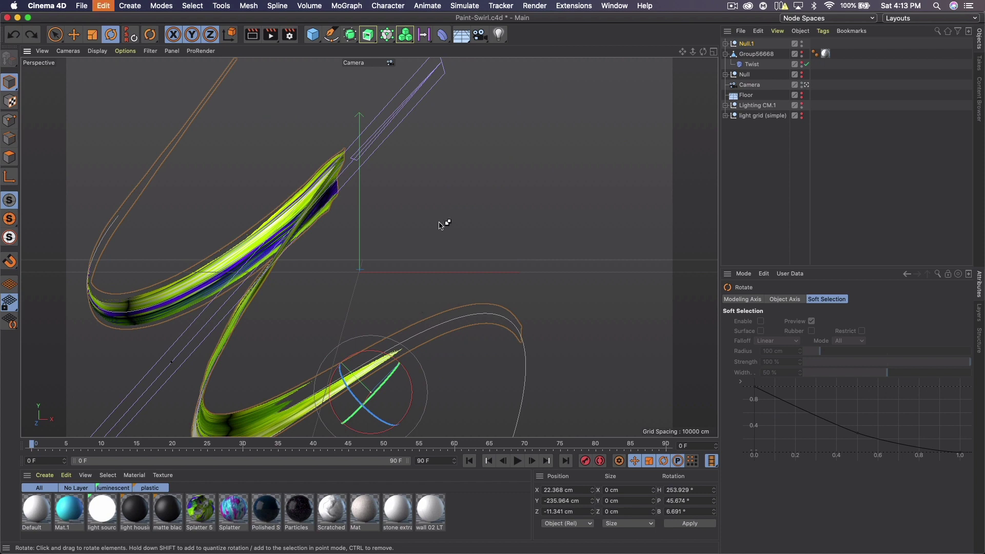
- Render the active camera view to preview the paint stroke, stopping and restarting the render once
left_click(250, 36)
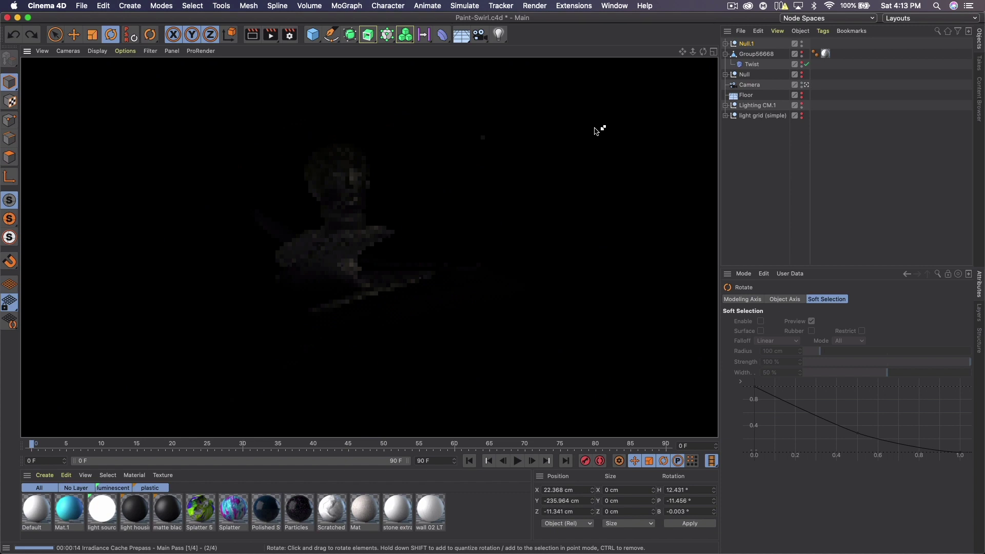
left_click(806, 85)
left_click(806, 84)
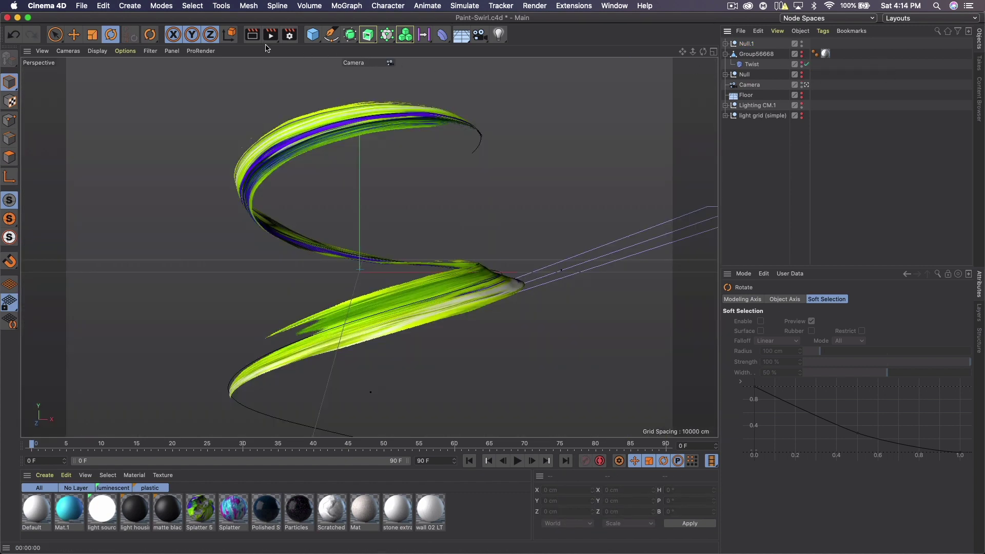
left_click(252, 36)
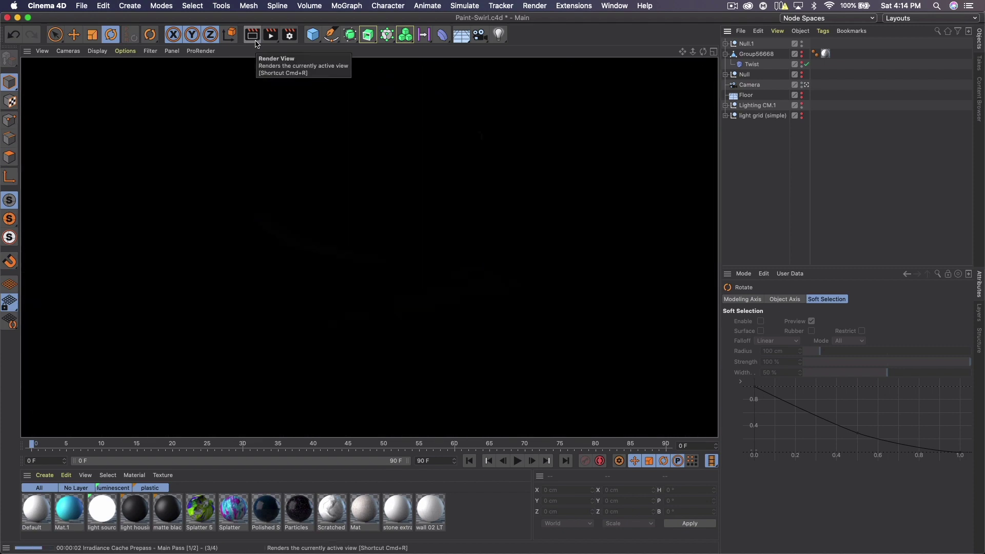